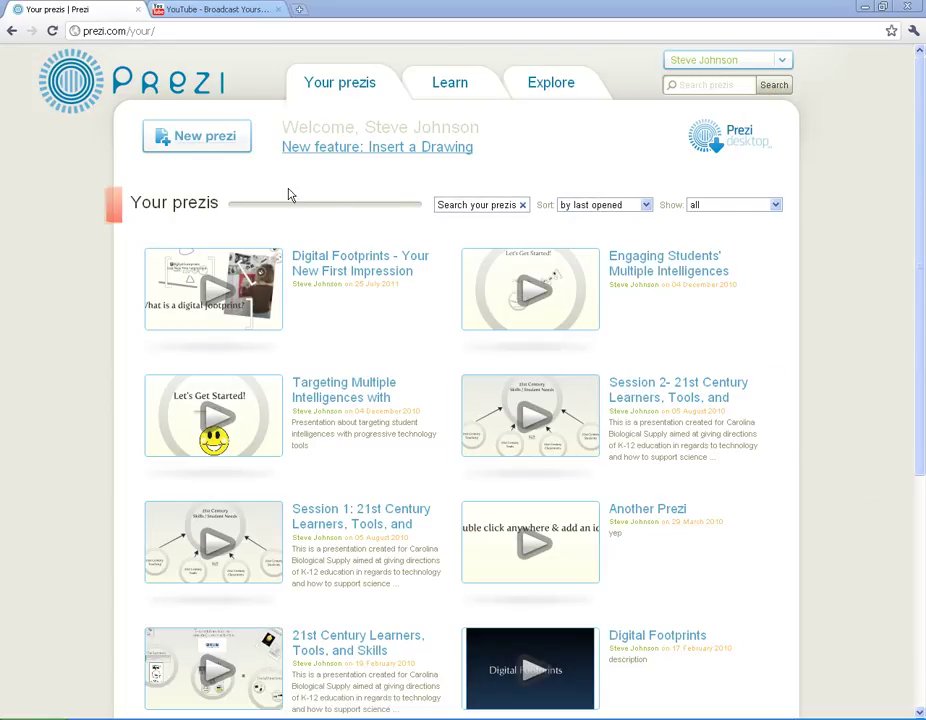
- Create a new prezi titled "Testing" with an empty description
{"action": "left_click", "coordinate": [180, 140]}
{"action": "type", "text": "Testing"}
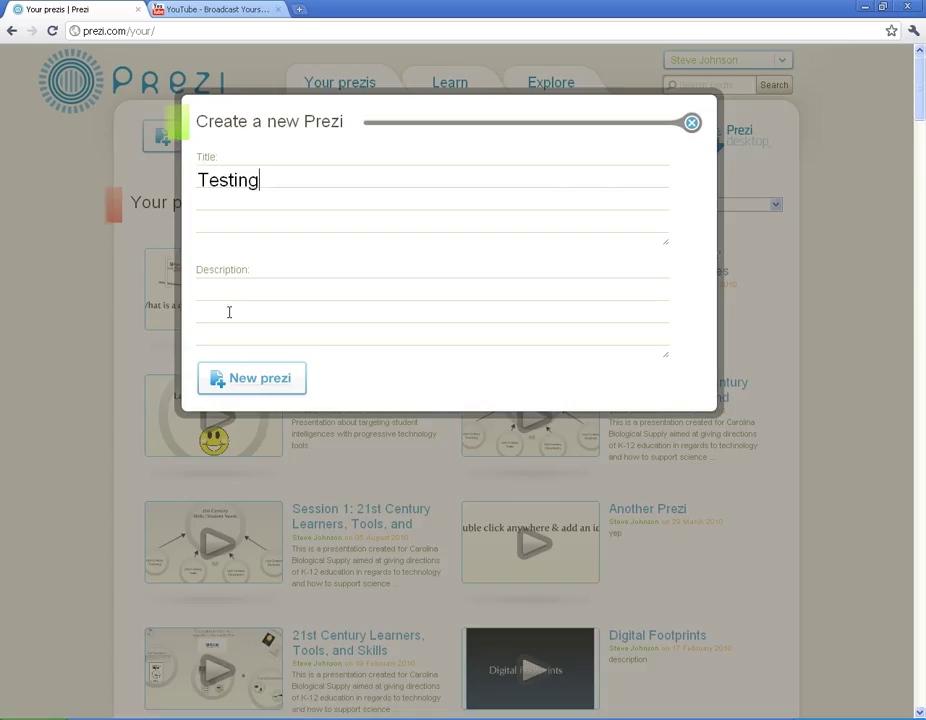
{"action": "left_click", "coordinate": [257, 383]}
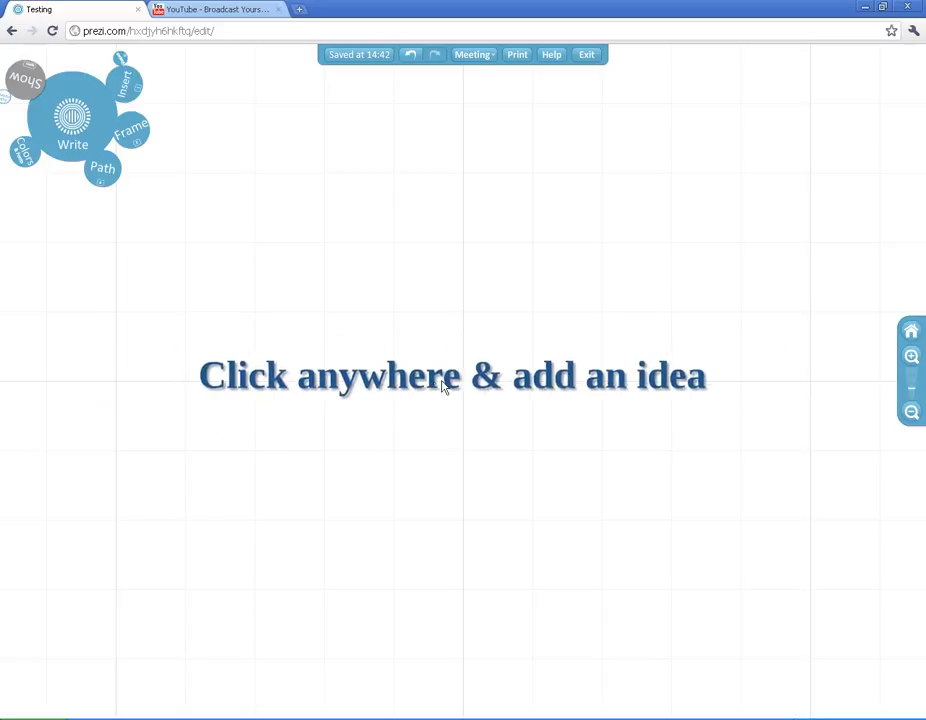
- Shift the "Click anywhere & add an idea" text slightly, tilt it and turn it back to nearly level, and enlarge it
{"action": "left_click", "coordinate": [421, 388]}
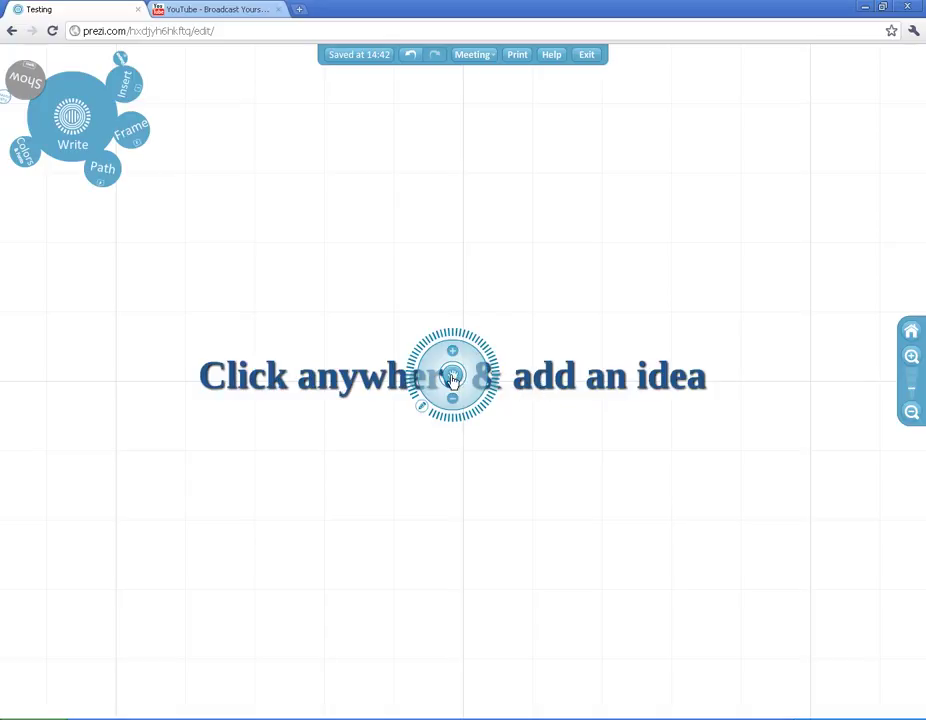
{"action": "left_click_drag", "start_coordinate": [452, 378], "coordinate": [431, 342]}
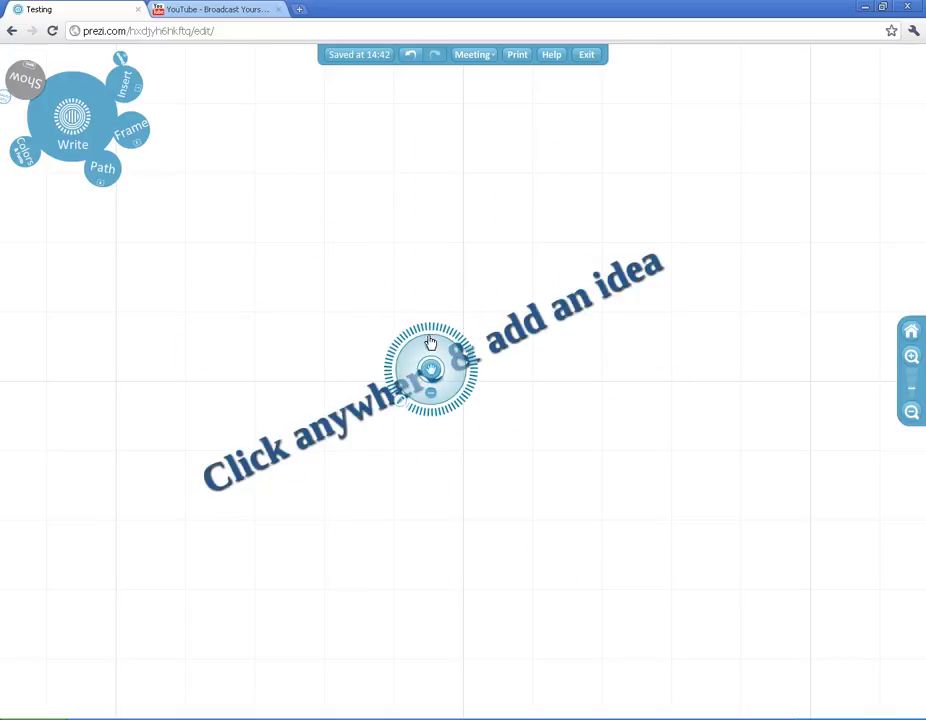
{"action": "left_click", "coordinate": [430, 348]}
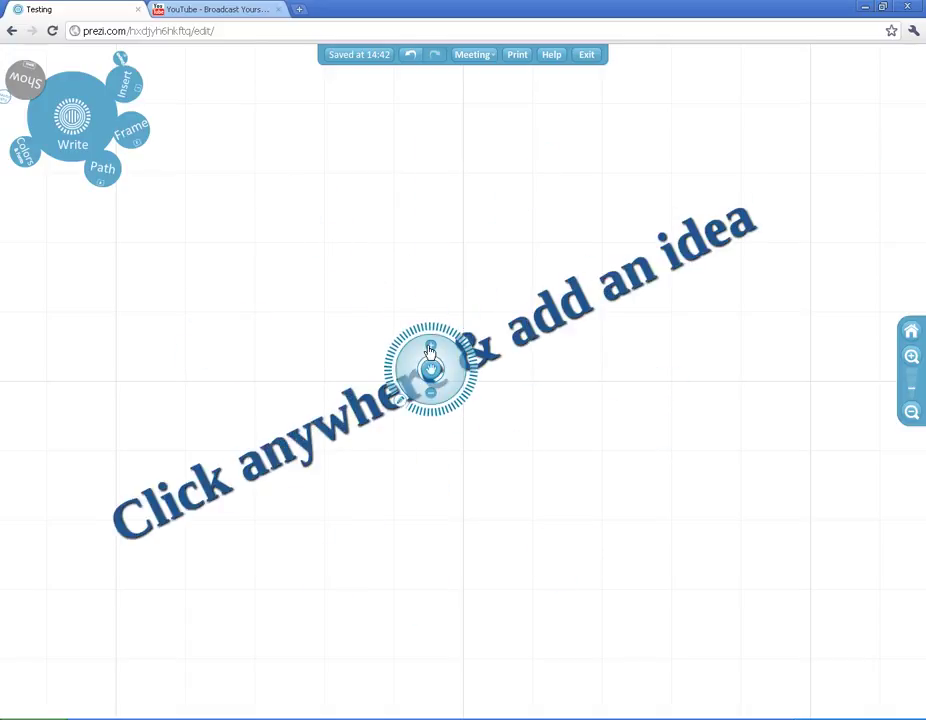
{"action": "left_click", "coordinate": [430, 348]}
{"action": "left_click", "coordinate": [430, 395]}
{"action": "left_click_drag", "start_coordinate": [451, 374], "coordinate": [463, 338]}
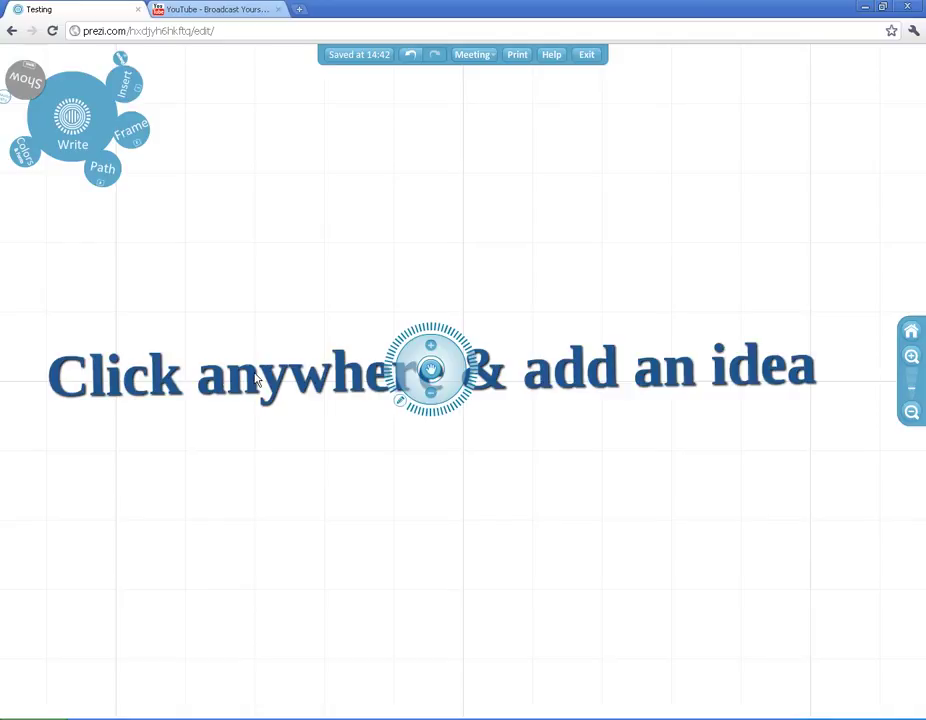
- Replace the placeholder text with "Testing Title" and move it to the centre of the canvas
{"action": "left_click", "coordinate": [401, 404]}
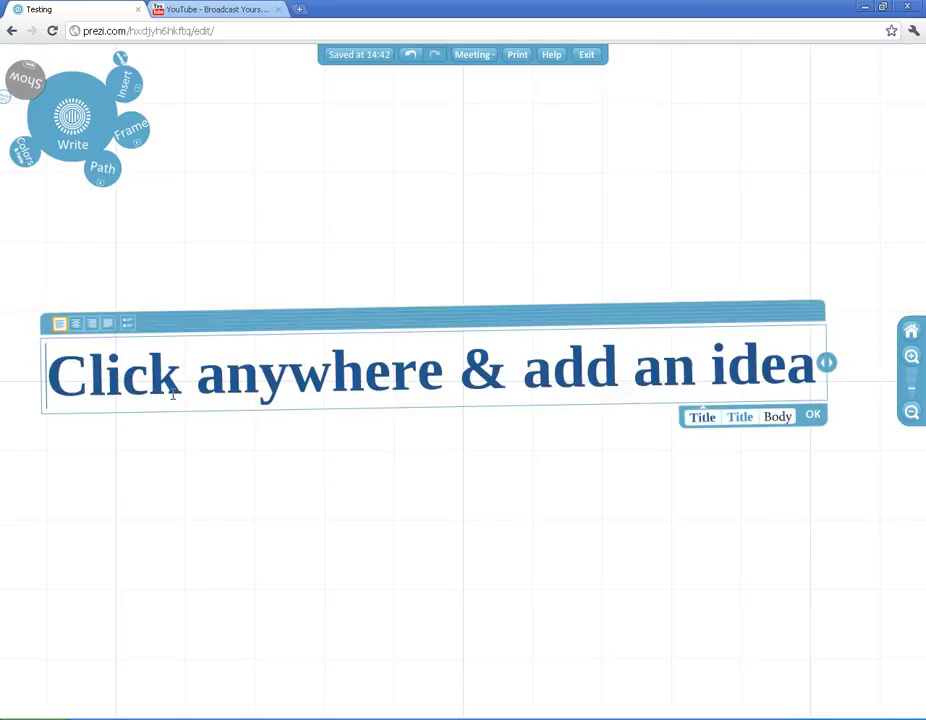
{"action": "left_click_drag", "start_coordinate": [48, 378], "coordinate": [820, 368]}
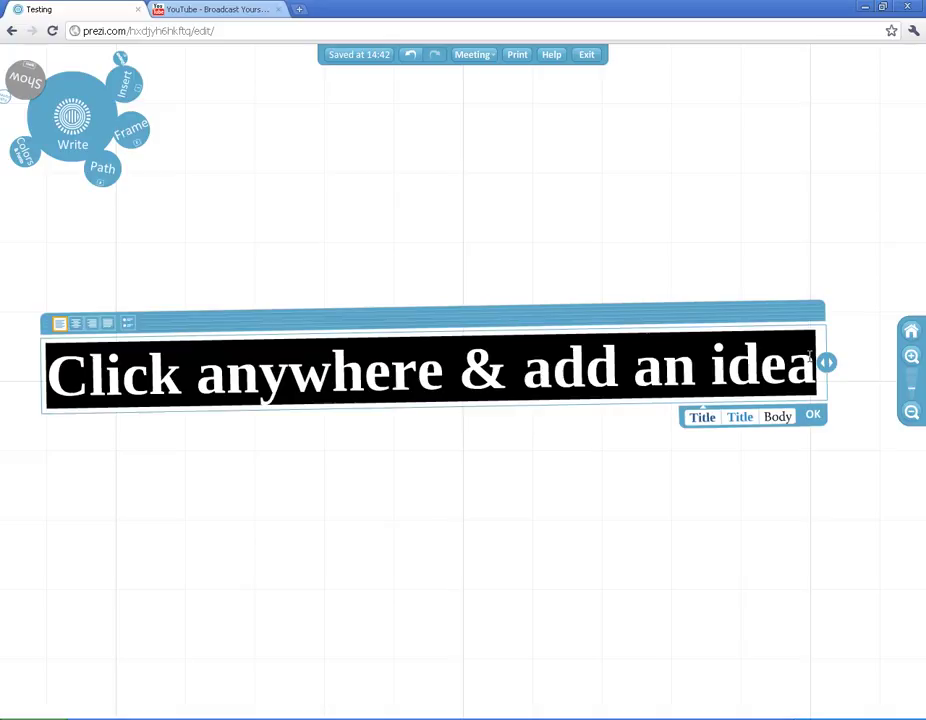
{"action": "type", "text": "Testing Title"}
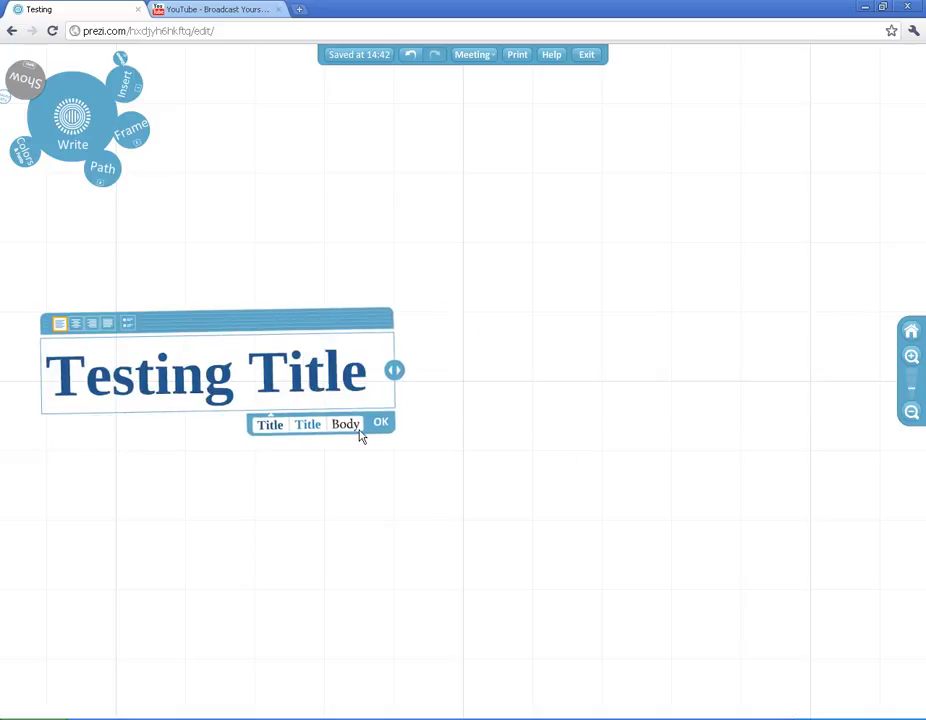
{"action": "left_click", "coordinate": [379, 427]}
{"action": "left_click_drag", "start_coordinate": [298, 390], "coordinate": [543, 380]}
{"action": "left_click", "coordinate": [510, 375]}
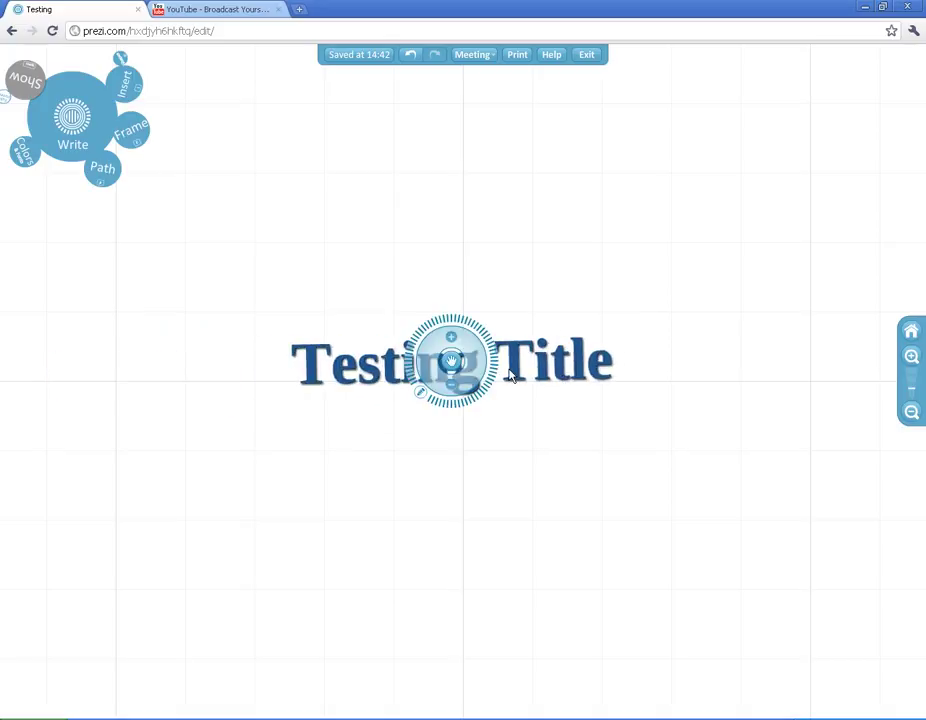
- Try the light blue Title and the Body styles on the "Testing Title" text, ending on the dark blue Title style
{"action": "left_click", "coordinate": [420, 392]}
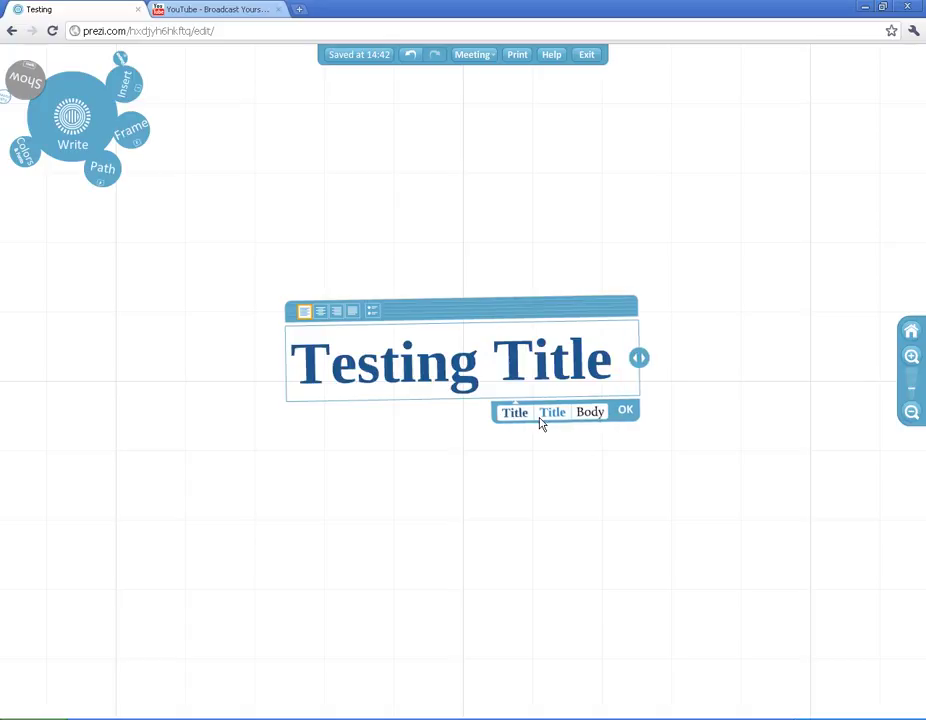
{"action": "left_click", "coordinate": [553, 419]}
{"action": "left_click", "coordinate": [590, 418]}
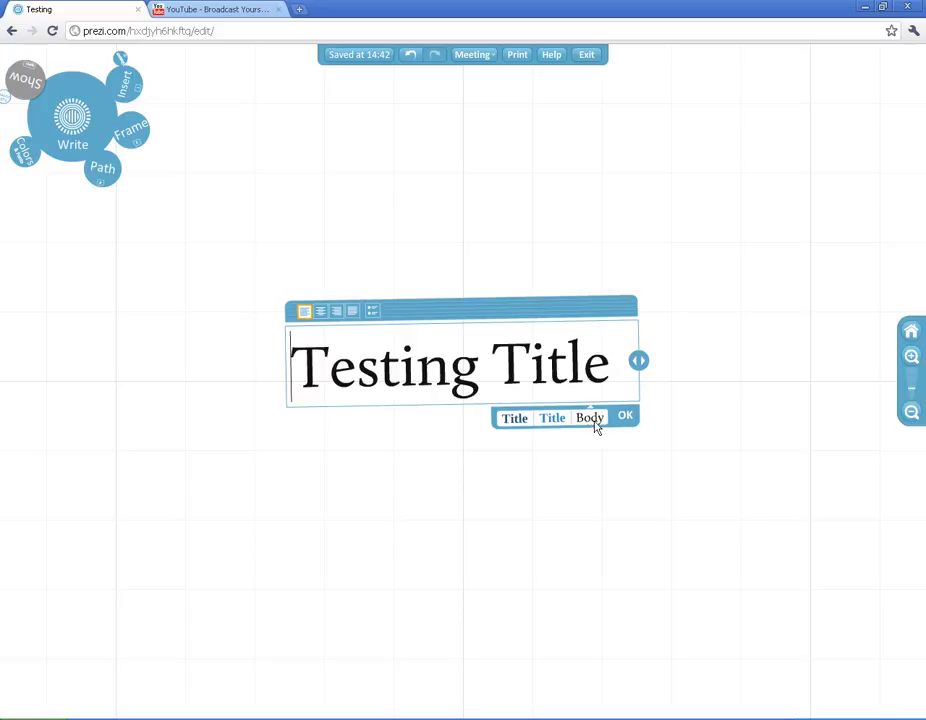
{"action": "left_click", "coordinate": [527, 422]}
{"action": "left_click", "coordinate": [552, 419]}
{"action": "left_click", "coordinate": [591, 416]}
{"action": "left_click", "coordinate": [523, 424]}
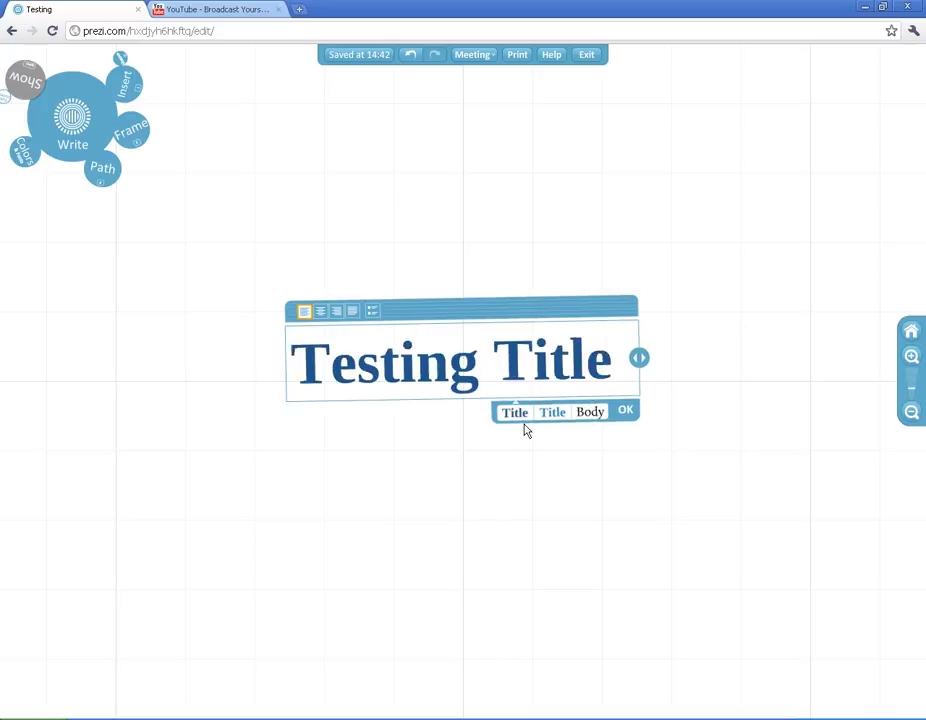
- Try the centre, right, justified and bullet formats on the "Testing Title" text, ending on left alignment
{"action": "left_click", "coordinate": [320, 311]}
{"action": "left_click", "coordinate": [337, 311]}
{"action": "left_click", "coordinate": [372, 312]}
{"action": "left_click", "coordinate": [370, 312]}
{"action": "left_click", "coordinate": [350, 312]}
{"action": "left_click", "coordinate": [337, 311]}
{"action": "left_click", "coordinate": [305, 311]}
{"action": "left_click", "coordinate": [628, 411]}
- Nudge the "Testing Title" text slightly upward and apply the Glossy Paper theme to the prezi
{"action": "left_click", "coordinate": [511, 378]}
{"action": "mouse_move", "coordinate": [382, 371]}
{"action": "left_mouse_down"}
{"action": "mouse_move", "coordinate": [394, 360]}
{"action": "mouse_move", "coordinate": [382, 362]}
{"action": "left_mouse_up"}
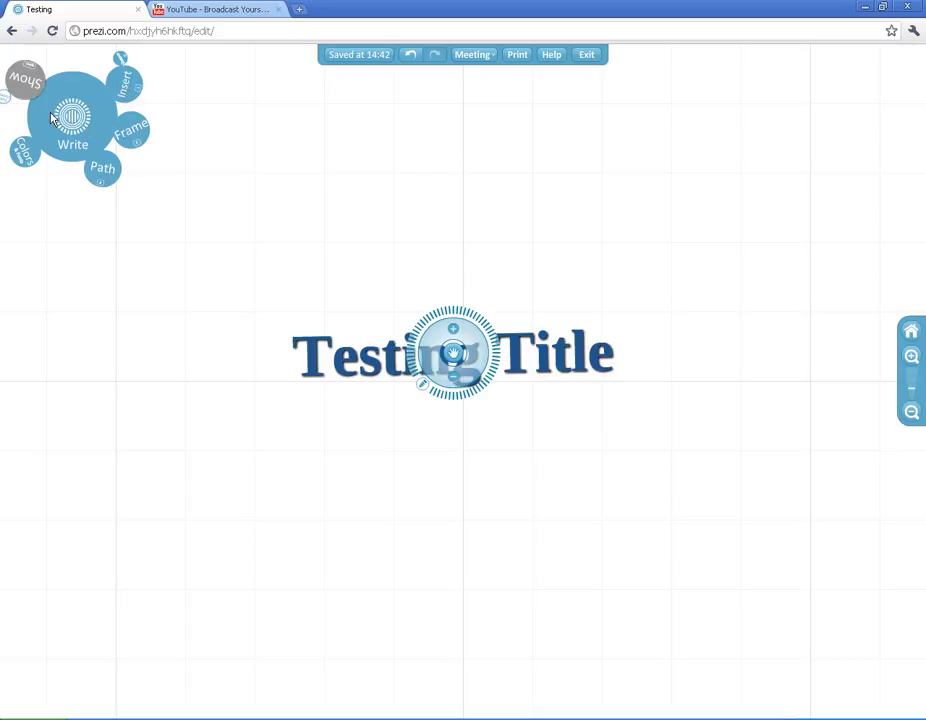
{"action": "left_click", "coordinate": [20, 158]}
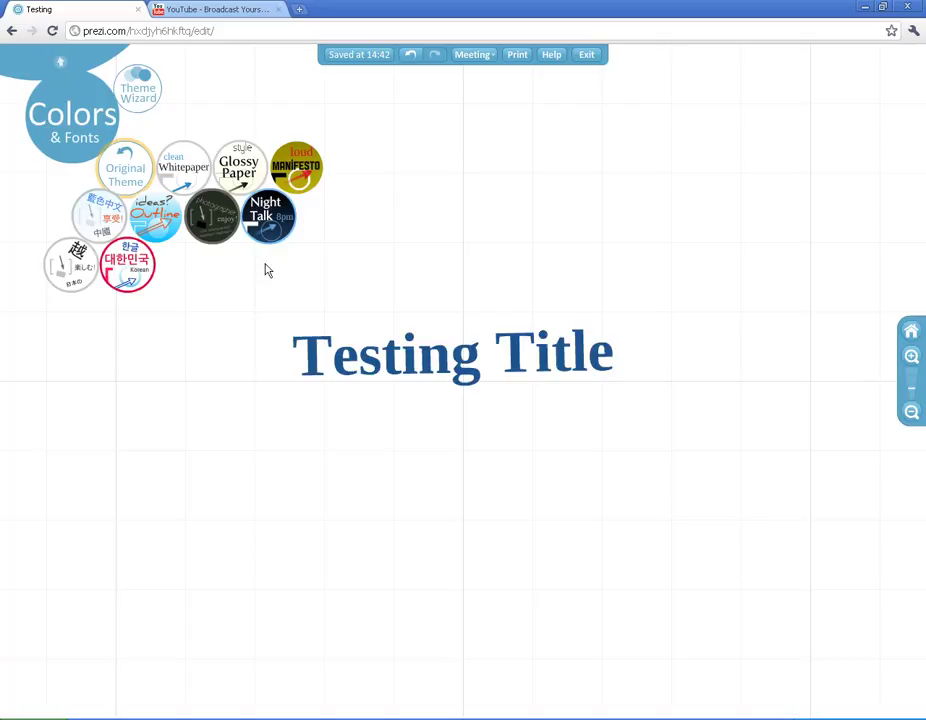
{"action": "left_click", "coordinate": [289, 171]}
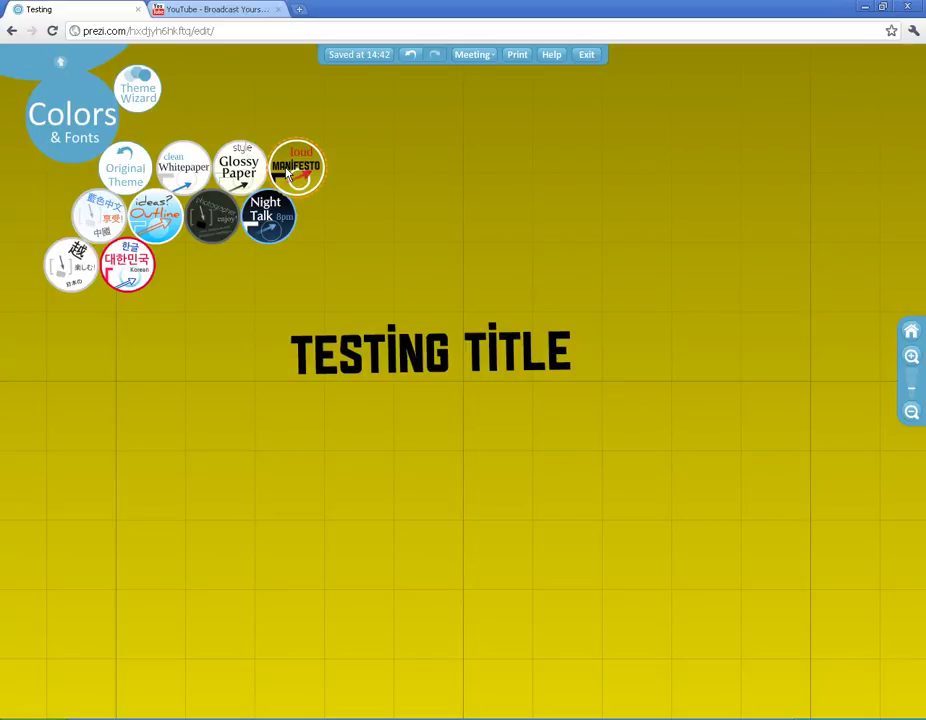
{"action": "left_click", "coordinate": [233, 174]}
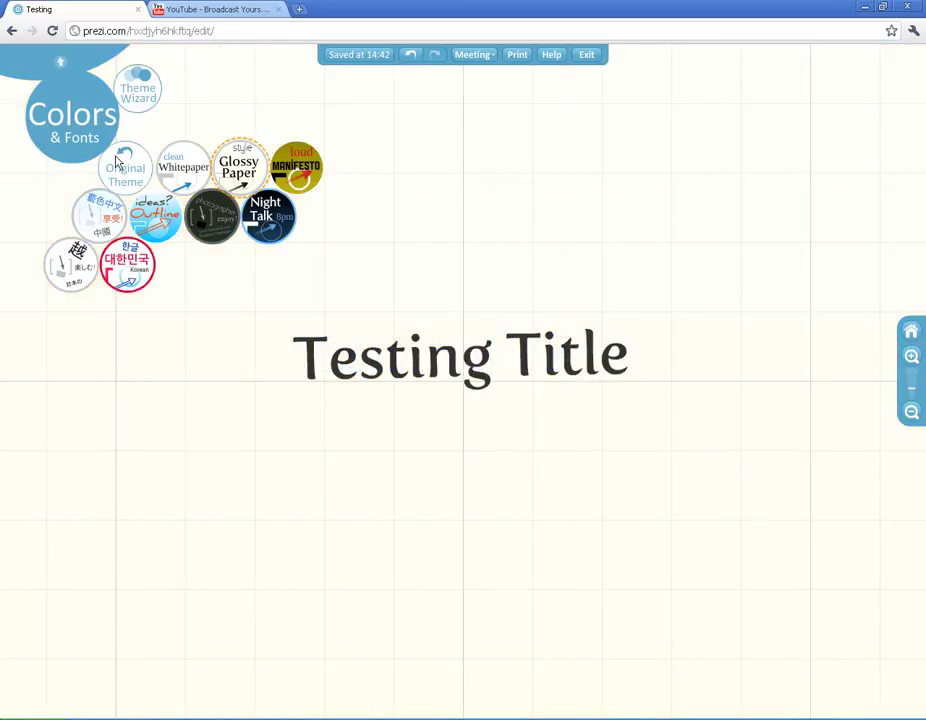
{"action": "left_click", "coordinate": [46, 64]}
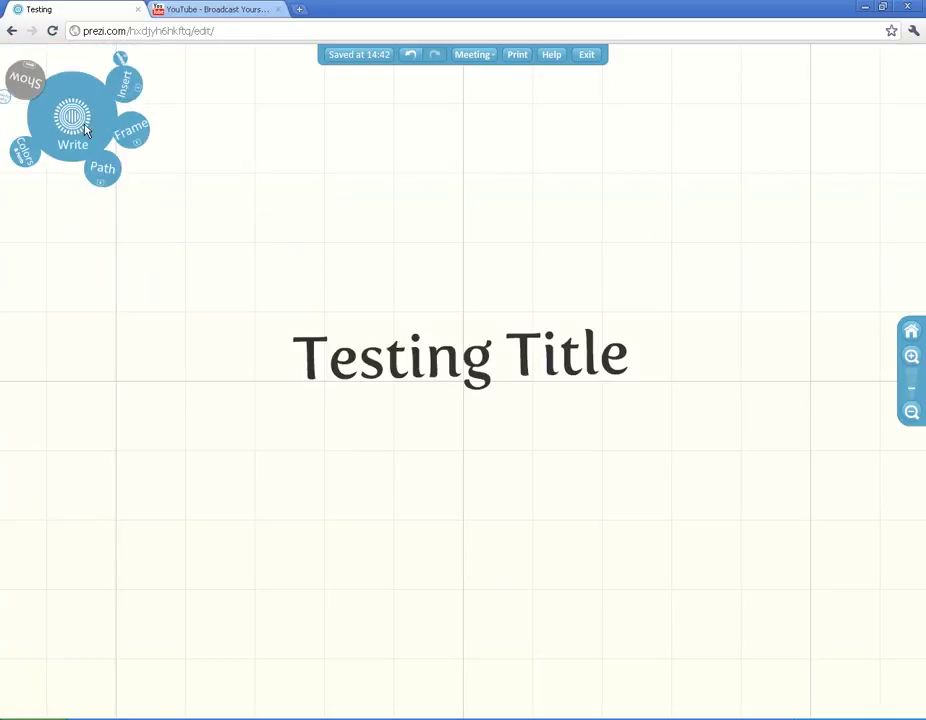
- Move the "Testing Title" text slightly to the left and add a separate text reading "More text" above it
{"action": "left_click_drag", "start_coordinate": [445, 375], "coordinate": [417, 356]}
{"action": "left_click", "coordinate": [405, 352]}
{"action": "left_click", "coordinate": [557, 224]}
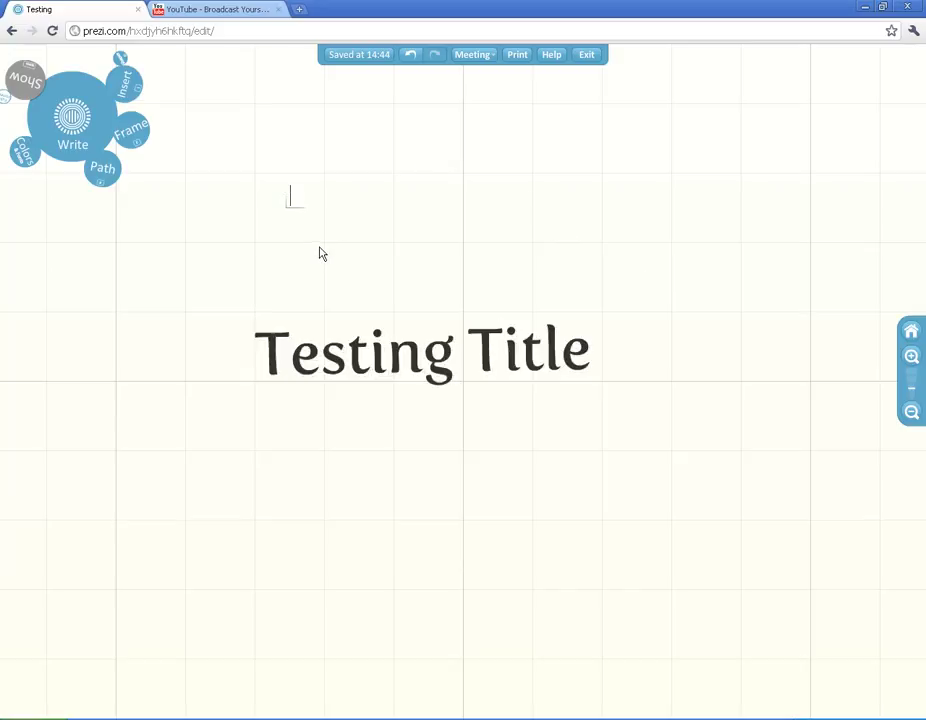
{"action": "type", "text": "More text"}
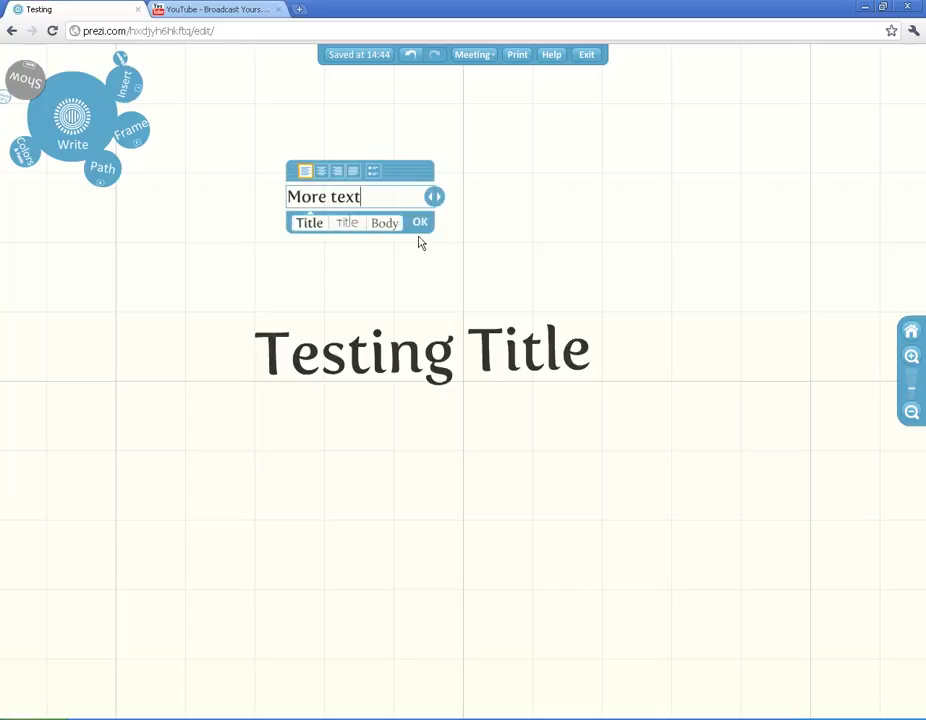
{"action": "left_click", "coordinate": [420, 226]}
- Enlarge "More text" and centre it just above the "Testing Title" text
{"action": "left_click", "coordinate": [331, 200]}
{"action": "left_click_drag", "start_coordinate": [331, 200], "coordinate": [494, 233]}
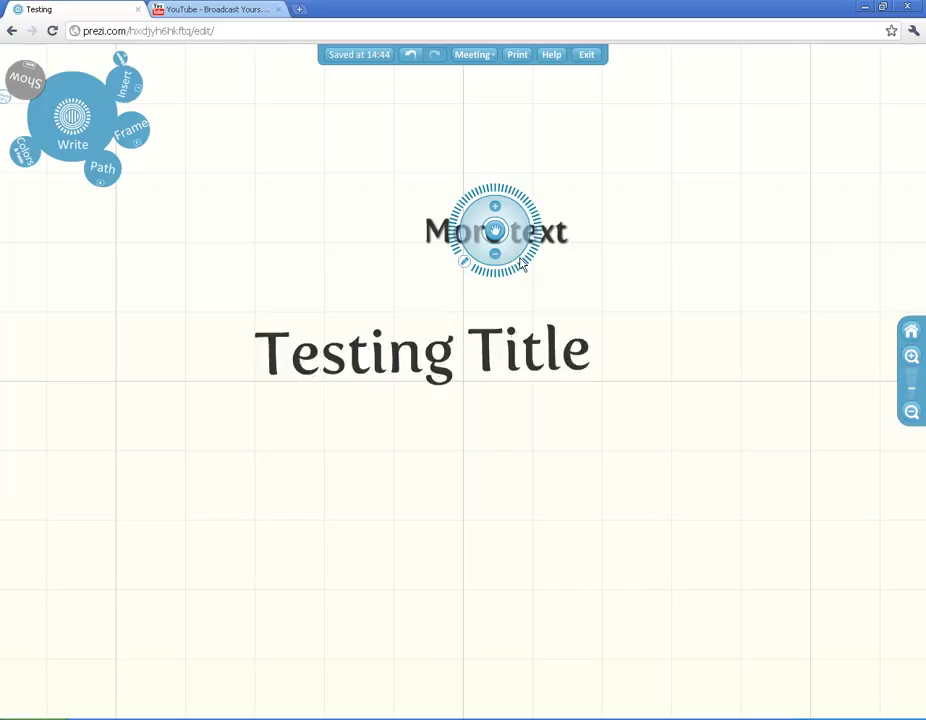
{"action": "left_click_drag", "start_coordinate": [503, 251], "coordinate": [449, 252]}
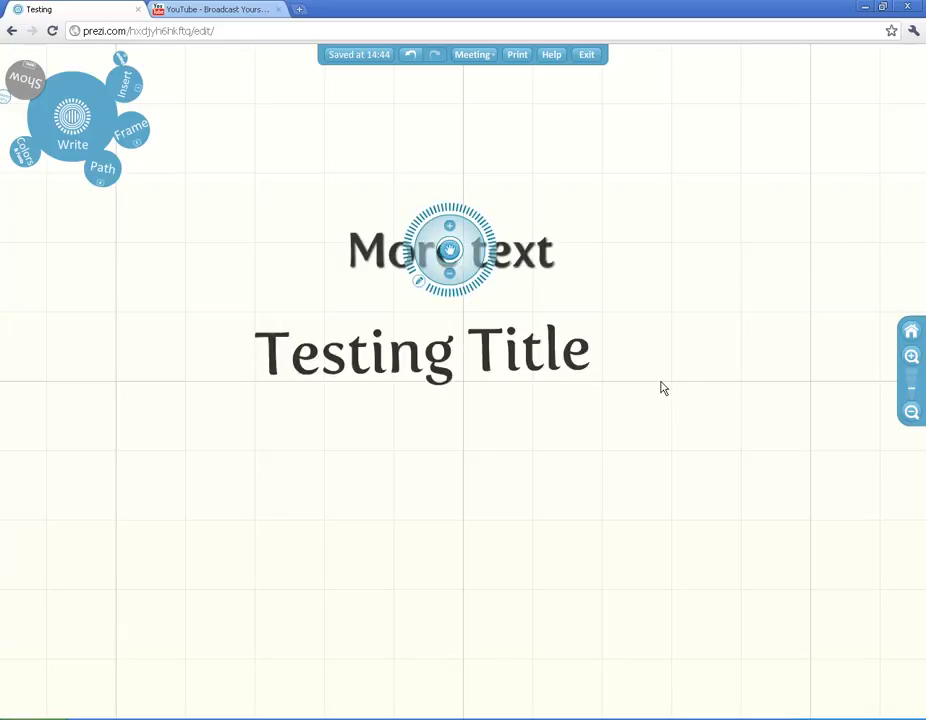
- Shrink "More text" well below the size of the title while keeping it above the gap between the two title words
{"action": "scroll", "coordinate": [531, 453], "scroll_direction": "up", "scroll_amount": 3}
{"action": "scroll", "coordinate": [531, 453], "scroll_direction": "down", "scroll_amount": 2}
{"action": "scroll", "coordinate": [490, 422], "scroll_direction": "up", "scroll_amount": 1}
{"action": "scroll", "coordinate": [428, 325], "scroll_direction": "up", "scroll_amount": 1}
{"action": "scroll", "coordinate": [440, 338], "scroll_direction": "down", "scroll_amount": 1}
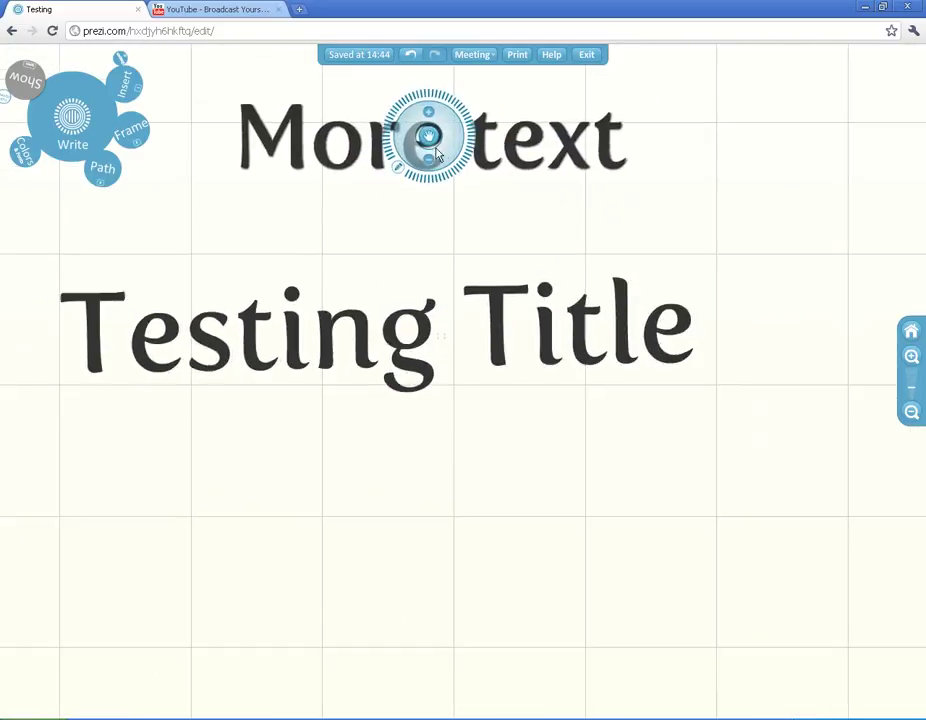
{"action": "left_click_drag", "start_coordinate": [445, 177], "coordinate": [451, 221]}
{"action": "left_click", "coordinate": [459, 227]}
{"action": "scroll", "coordinate": [463, 304], "scroll_direction": "up", "scroll_amount": 2}
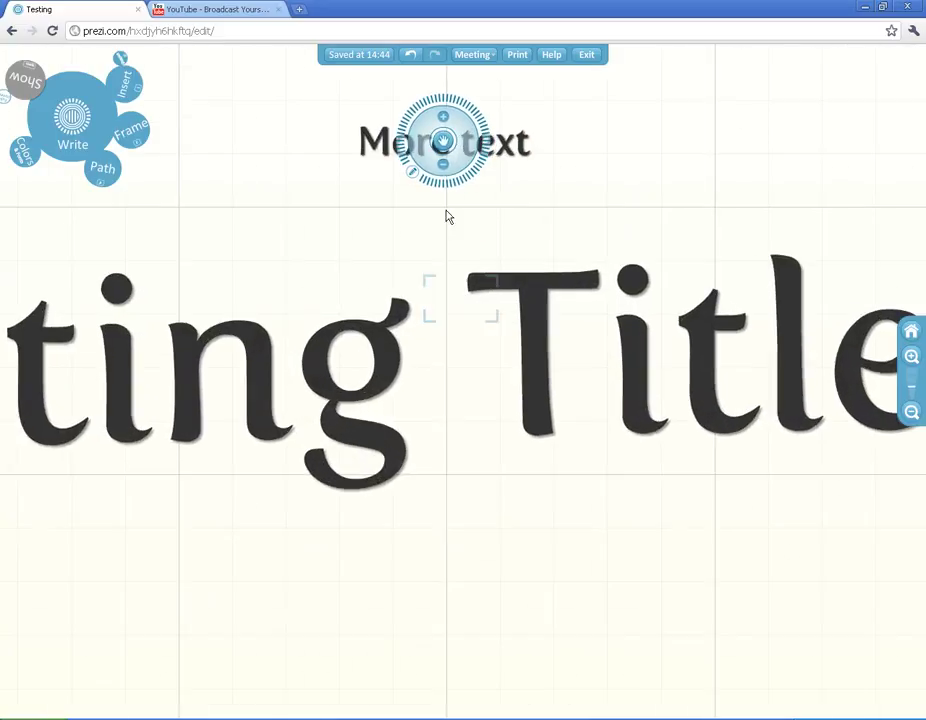
- Place "More text" in the gap between "Testing" and "Title" and shrink it until it is tiny beside the letters
{"action": "left_click_drag", "start_coordinate": [441, 148], "coordinate": [469, 366]}
{"action": "left_click", "coordinate": [467, 362]}
{"action": "scroll", "coordinate": [467, 362], "scroll_direction": "up", "scroll_amount": 3}
{"action": "left_click_drag", "start_coordinate": [459, 366], "coordinate": [449, 366]}
{"action": "scroll", "coordinate": [445, 364], "scroll_direction": "up", "scroll_amount": 5}
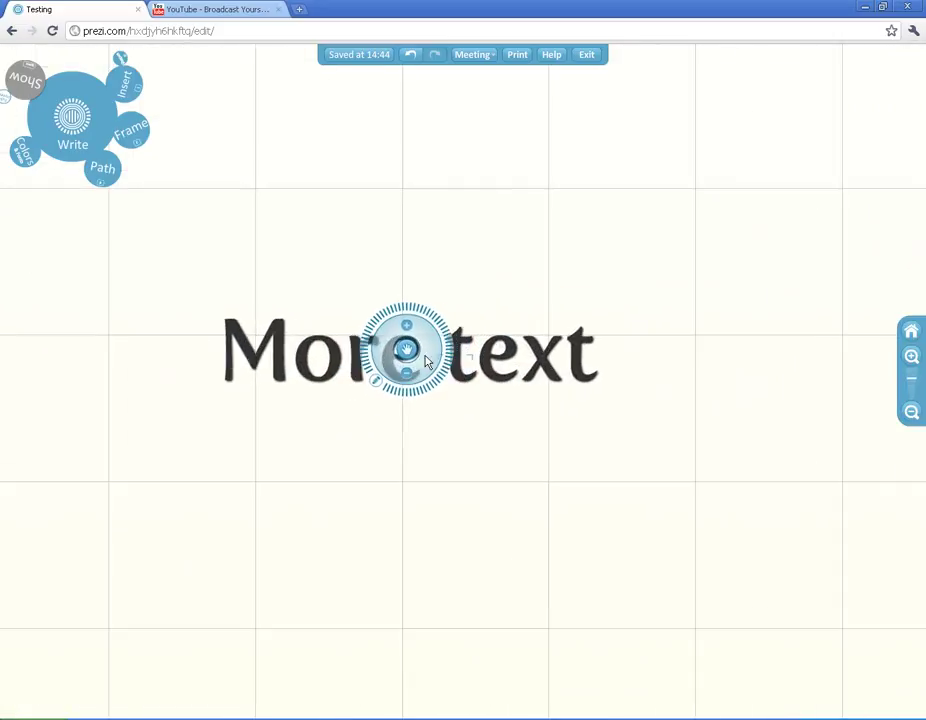
{"action": "left_click_drag", "start_coordinate": [428, 355], "coordinate": [420, 351]}
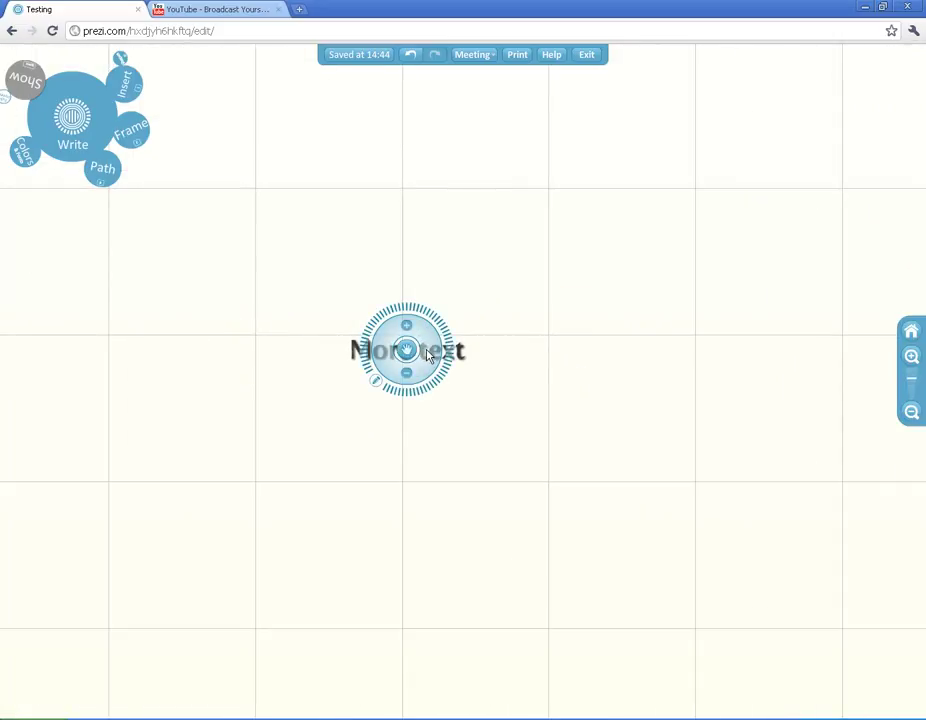
- Examine how the tiny "More text" sits between the title words, both up close and from the full title view
{"action": "scroll", "coordinate": [490, 410], "scroll_direction": "down", "scroll_amount": 3}
{"action": "scroll", "coordinate": [565, 392], "scroll_direction": "down", "scroll_amount": 3}
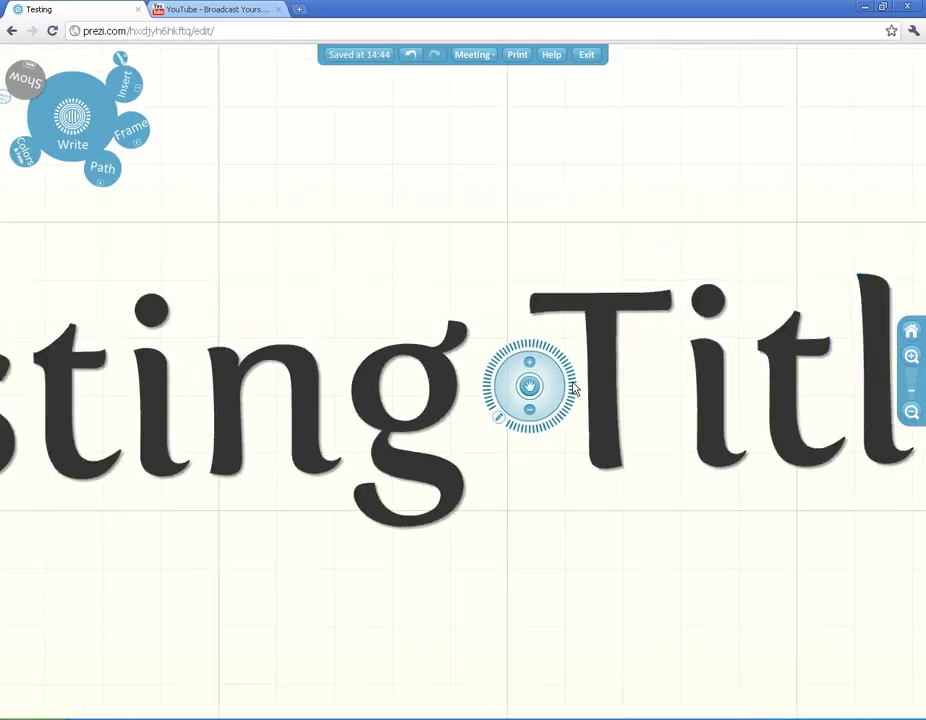
{"action": "left_click", "coordinate": [640, 558]}
{"action": "scroll", "coordinate": [655, 580], "scroll_direction": "down", "scroll_amount": 2}
{"action": "left_click_drag", "start_coordinate": [675, 582], "coordinate": [628, 440]}
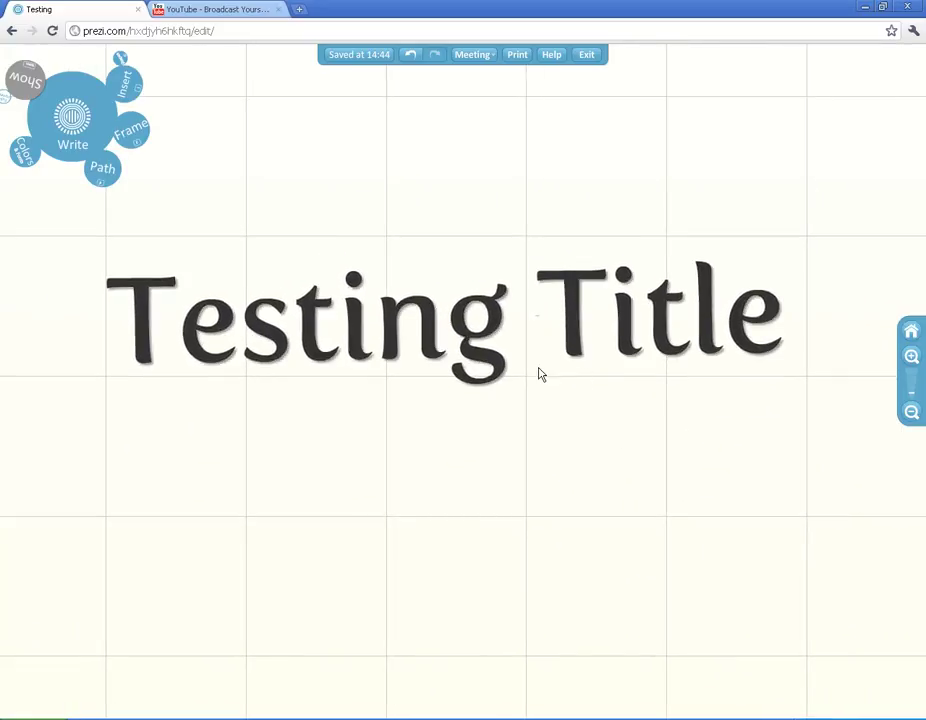
{"action": "mouse_move", "coordinate": [540, 379]}
{"action": "left_mouse_down"}
{"action": "mouse_move", "coordinate": [577, 353]}
{"action": "mouse_move", "coordinate": [537, 366]}
{"action": "left_mouse_up"}
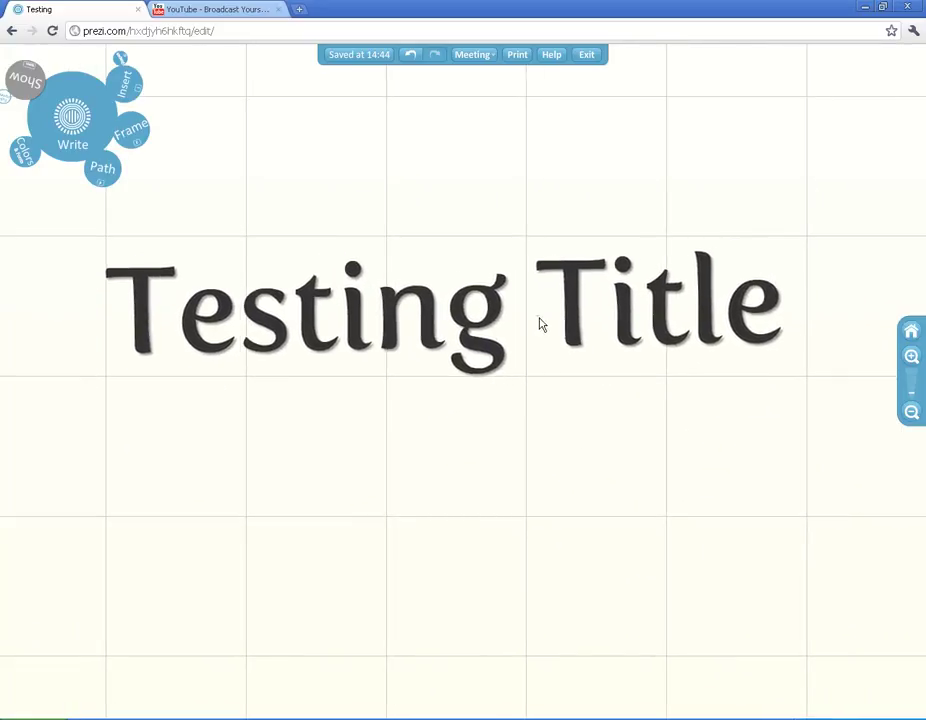
{"action": "scroll", "coordinate": [538, 322], "scroll_direction": "up", "scroll_amount": 5}
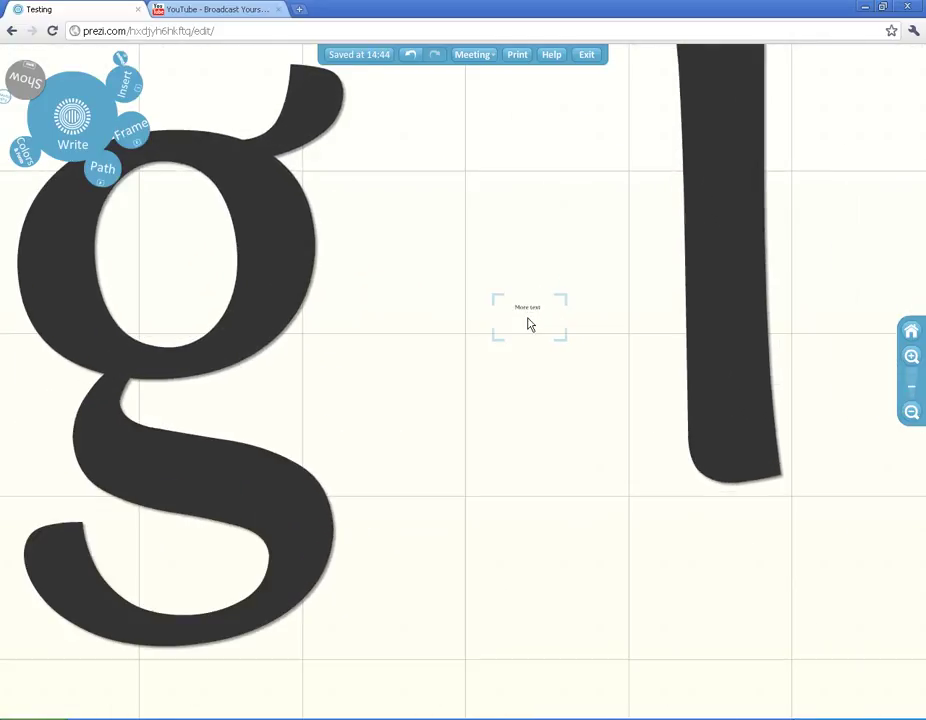
{"action": "scroll", "coordinate": [520, 321], "scroll_direction": "up", "scroll_amount": 3}
{"action": "scroll", "coordinate": [525, 320], "scroll_direction": "up", "scroll_amount": 3}
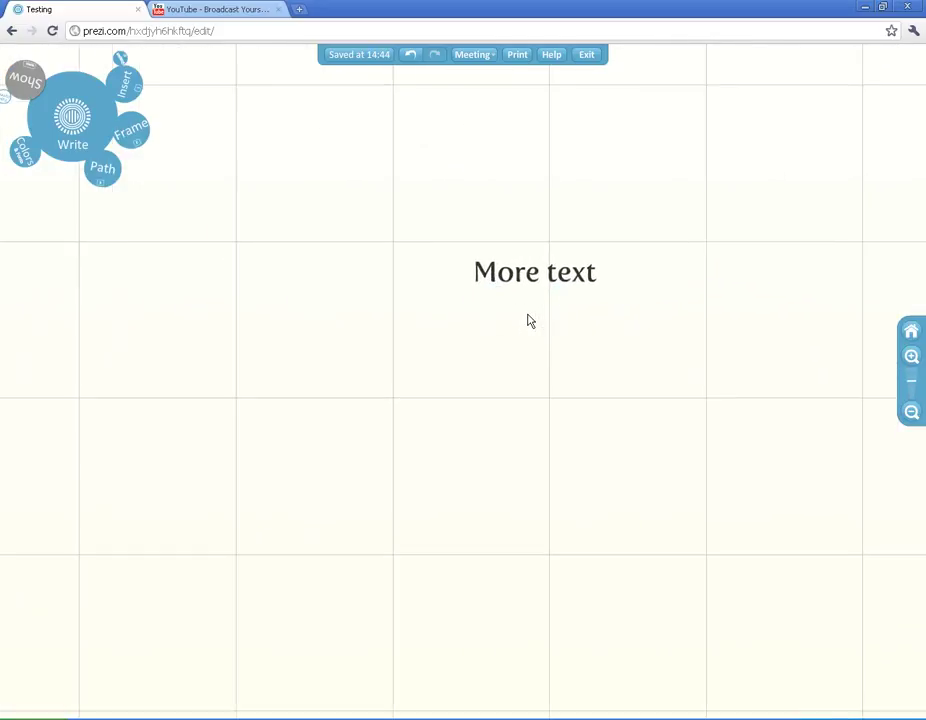
{"action": "scroll", "coordinate": [530, 320], "scroll_direction": "down", "scroll_amount": 6}
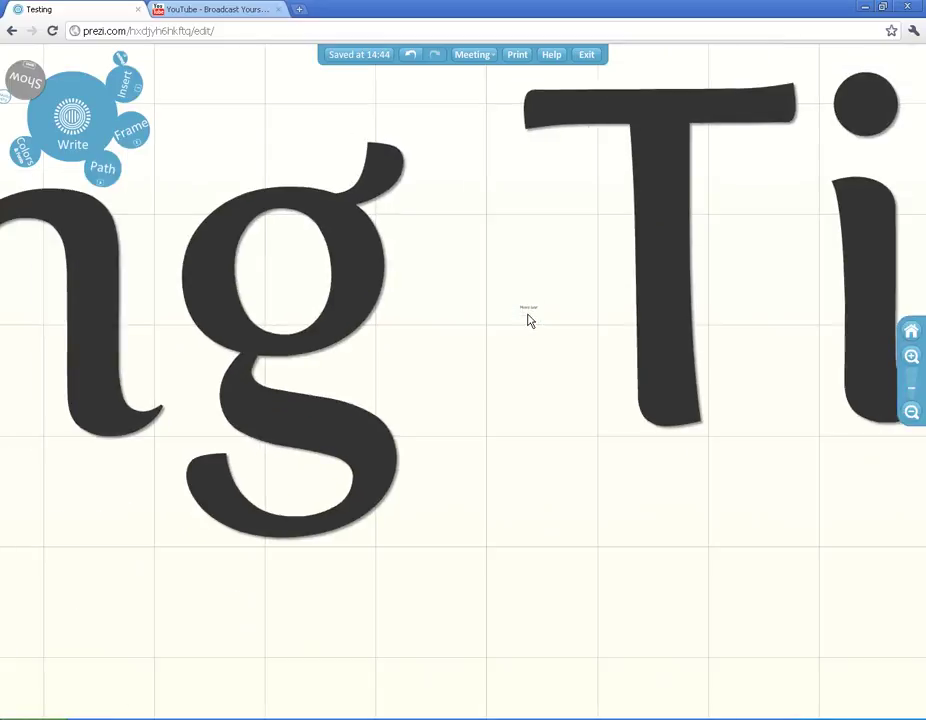
{"action": "scroll", "coordinate": [530, 320], "scroll_direction": "down", "scroll_amount": 5}
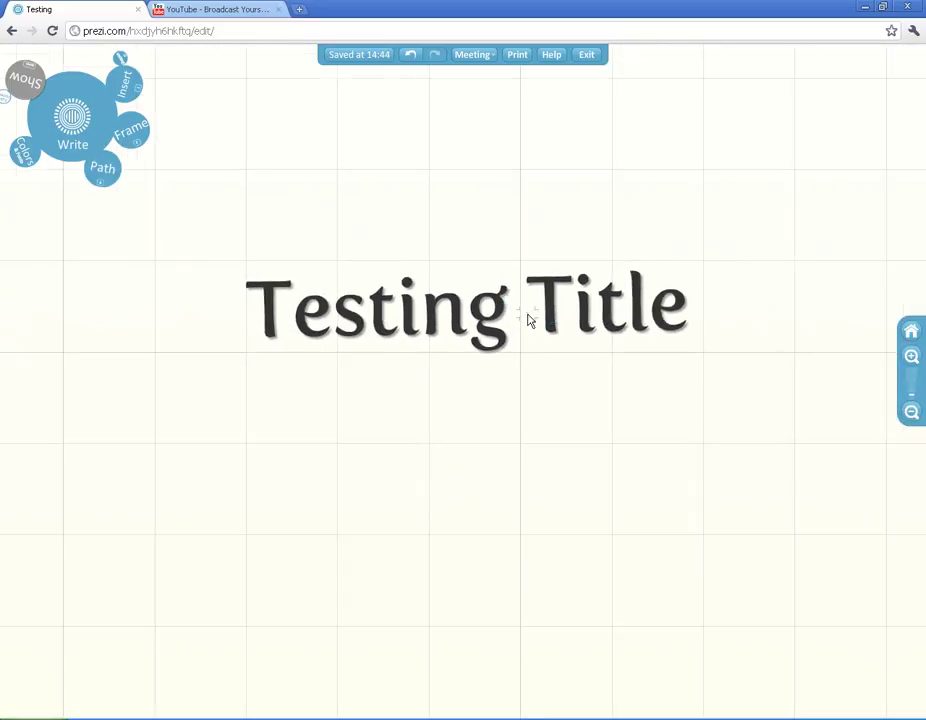
{"action": "scroll", "coordinate": [525, 320], "scroll_direction": "up", "scroll_amount": 2}
{"action": "scroll", "coordinate": [505, 315], "scroll_direction": "down", "scroll_amount": 2}
- Shrink the "Testing Title" text slightly, move it to the right, and deselect it
{"action": "left_click", "coordinate": [425, 298]}
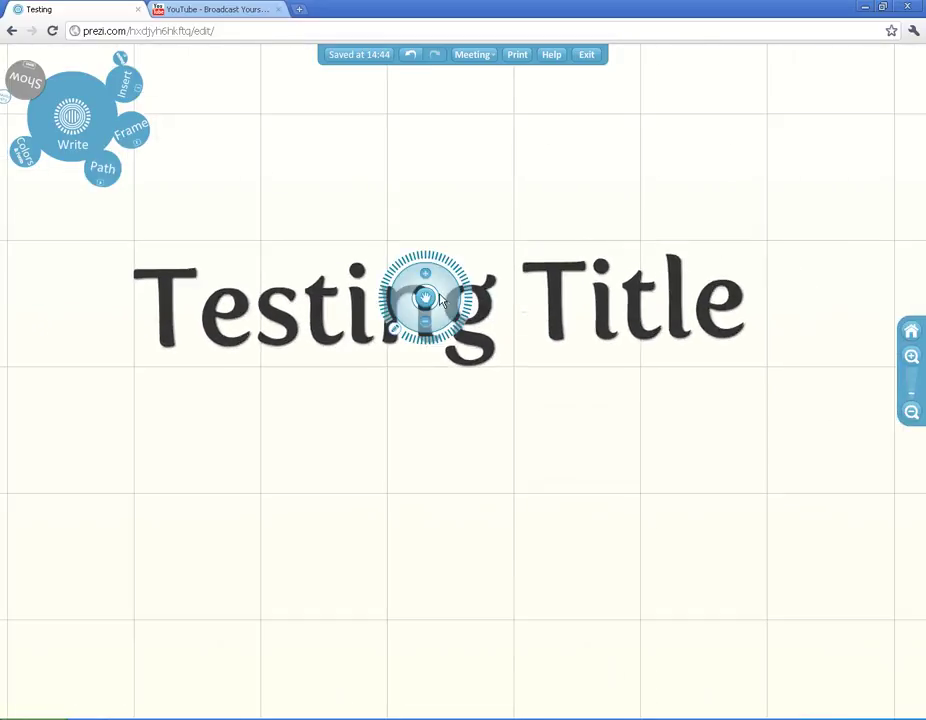
{"action": "scroll", "coordinate": [437, 298], "scroll_direction": "up", "scroll_amount": 1}
{"action": "scroll", "coordinate": [437, 298], "scroll_direction": "down", "scroll_amount": 2}
{"action": "left_click_drag", "start_coordinate": [437, 298], "coordinate": [492, 308]}
{"action": "left_click", "coordinate": [666, 434]}
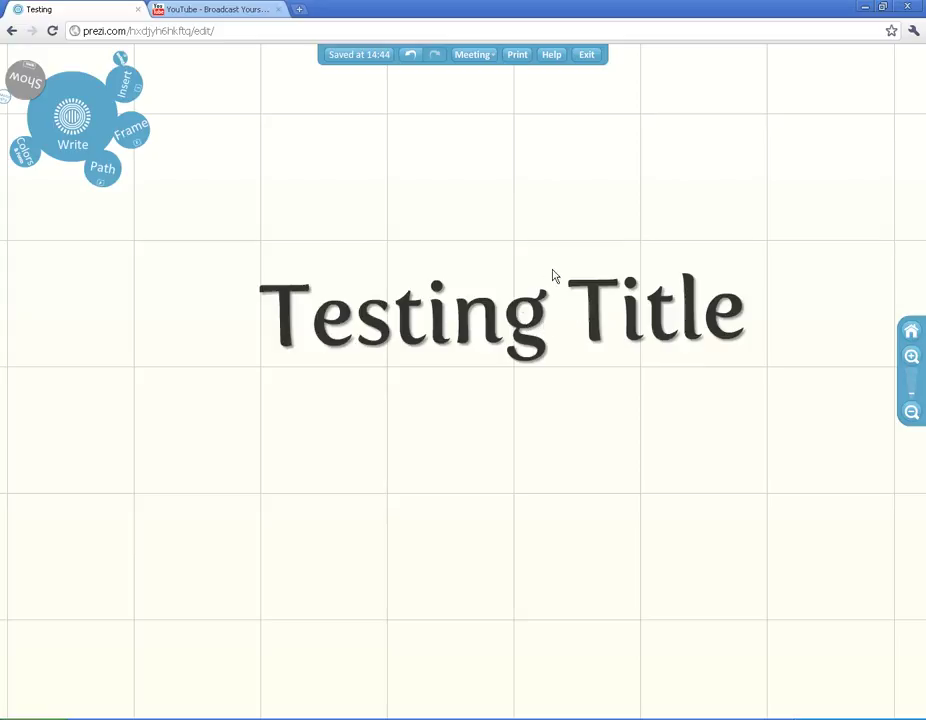
- Dismiss the message about frames and draw a bracket frame around the whole "Testing Title" text
{"action": "scroll", "coordinate": [557, 323], "scroll_direction": "up", "scroll_amount": 2}
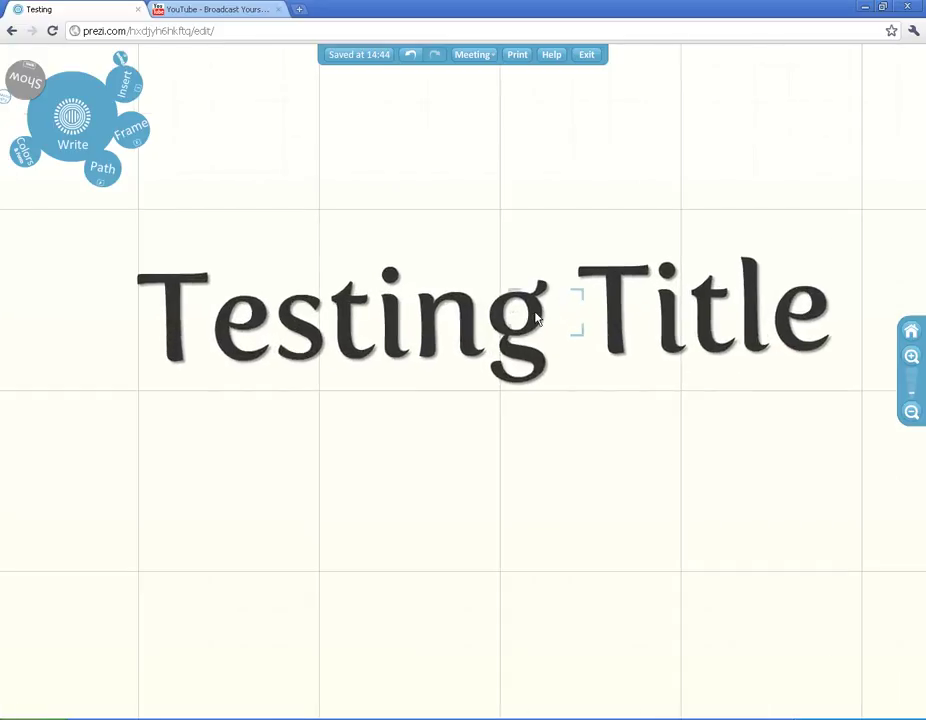
{"action": "left_click", "coordinate": [128, 138]}
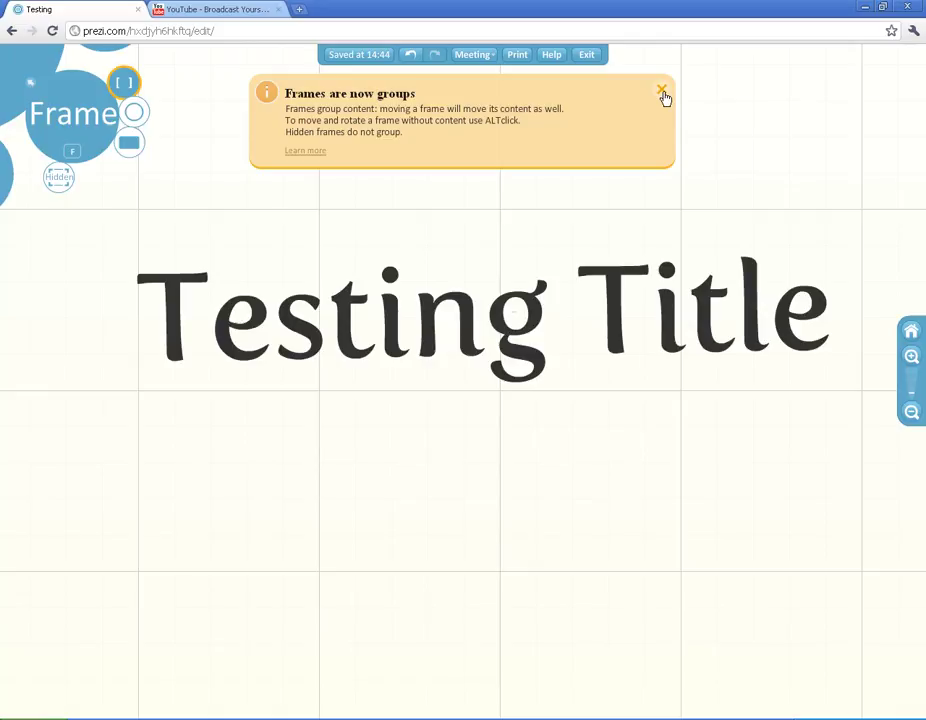
{"action": "left_click", "coordinate": [661, 91]}
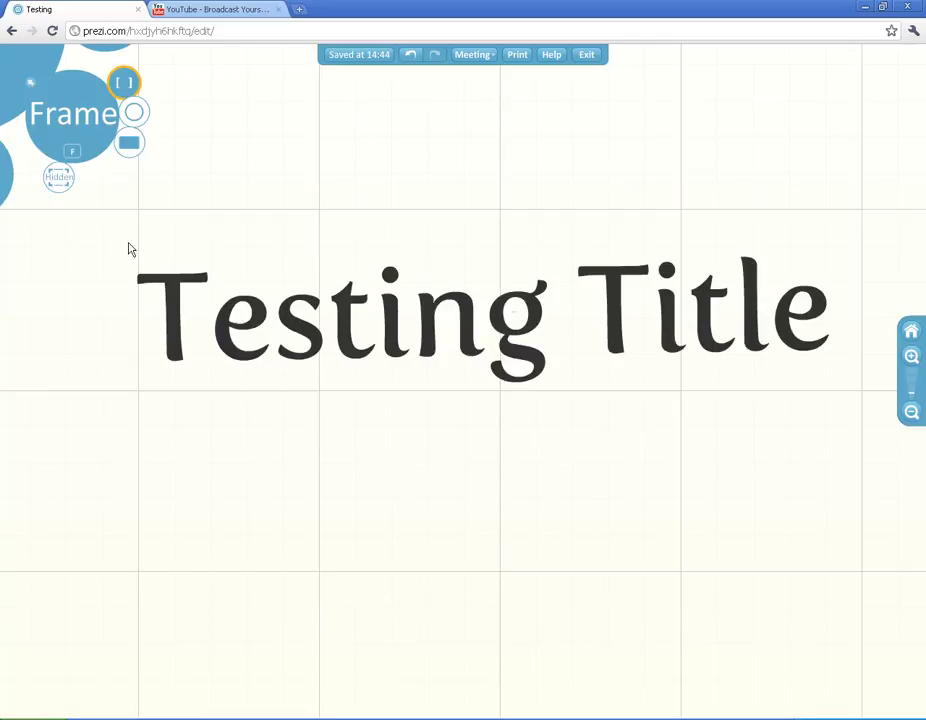
{"action": "left_click_drag", "start_coordinate": [113, 238], "coordinate": [871, 412]}
{"action": "left_click_drag", "start_coordinate": [871, 412], "coordinate": [872, 413]}
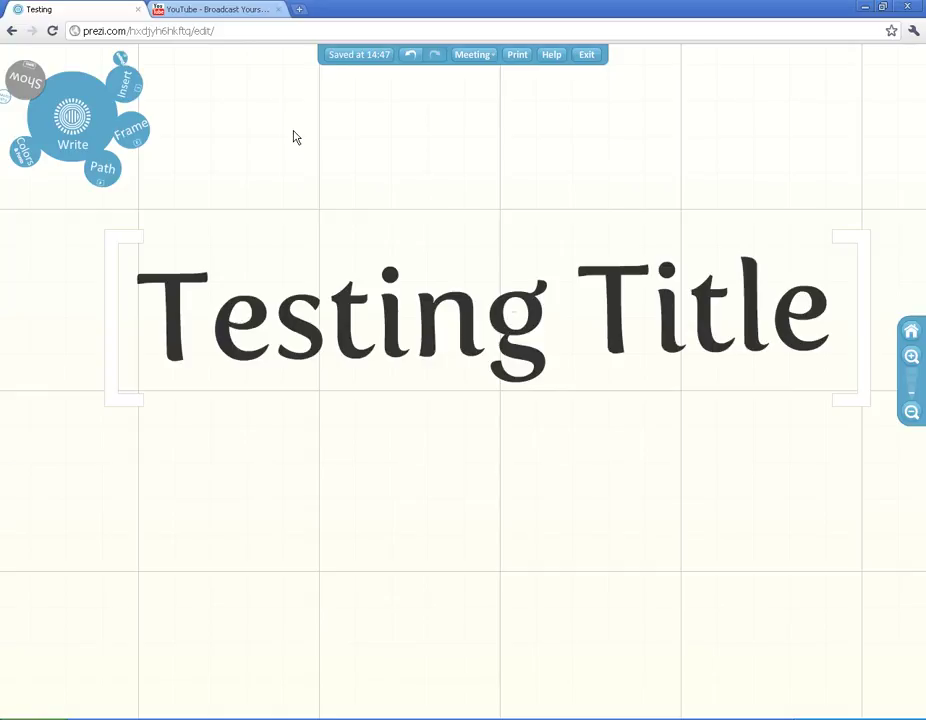
- Draw a rectangle frame around the tiny "More text" inside the letter "g" of the title
{"action": "left_click", "coordinate": [130, 130]}
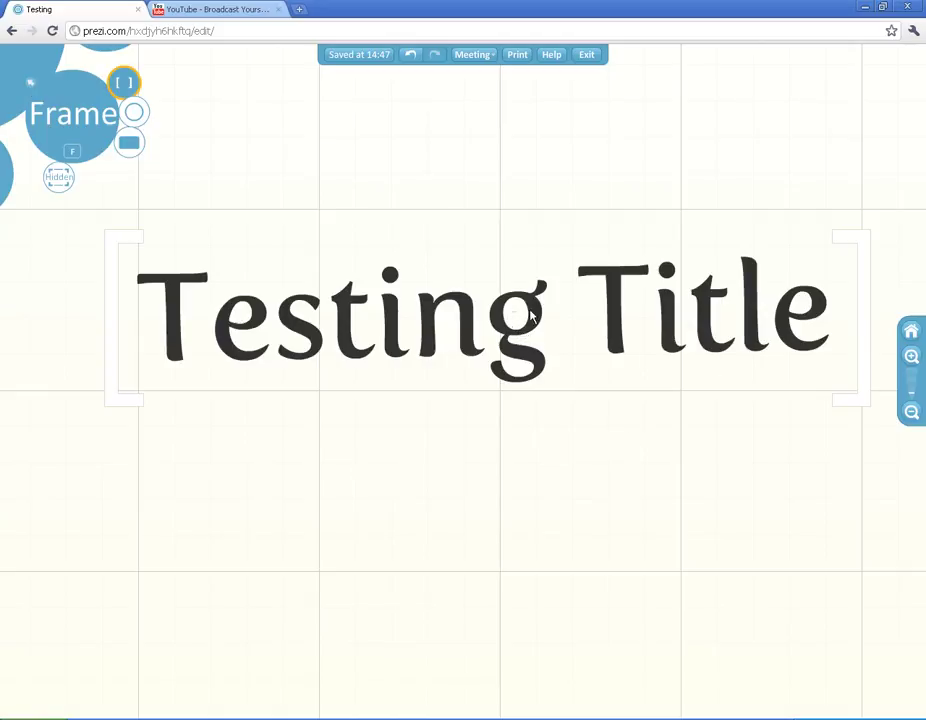
{"action": "scroll", "coordinate": [524, 315], "scroll_direction": "up", "scroll_amount": 6}
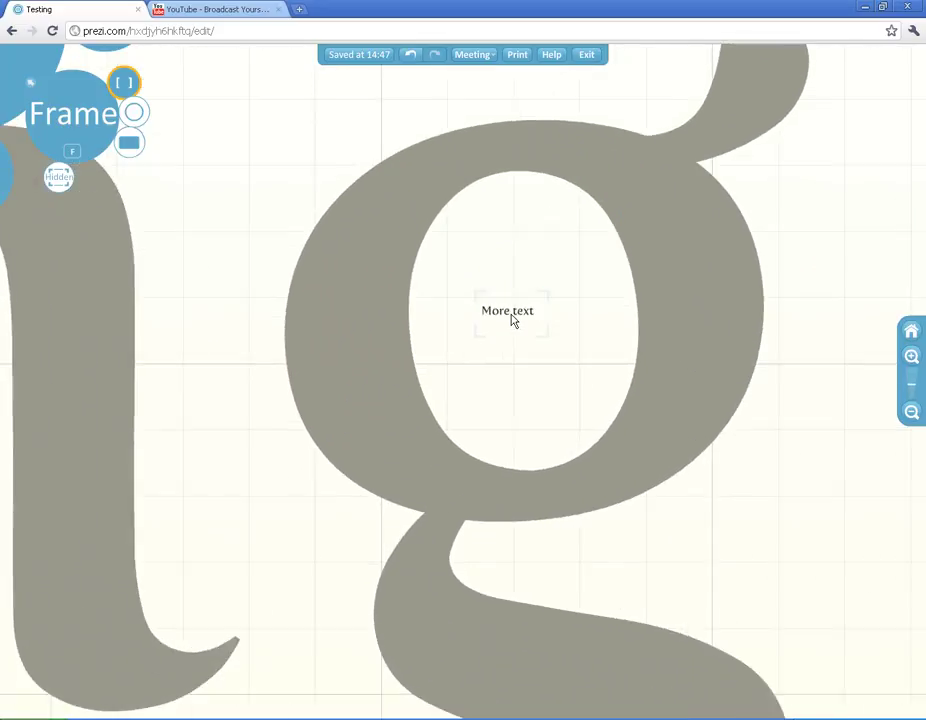
{"action": "scroll", "coordinate": [507, 316], "scroll_direction": "up", "scroll_amount": 4}
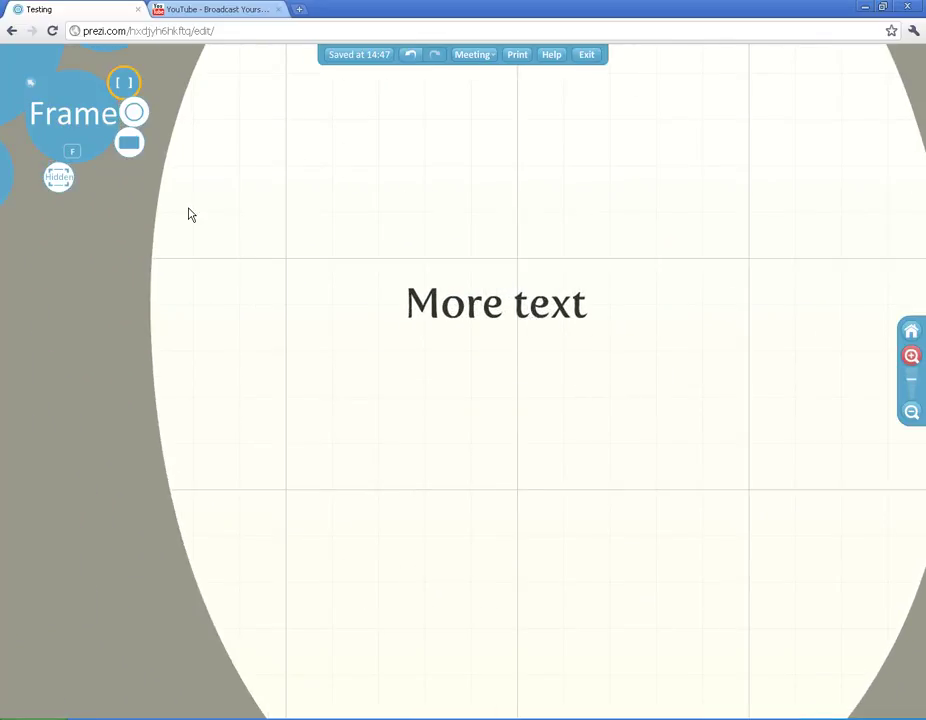
{"action": "left_click", "coordinate": [127, 146]}
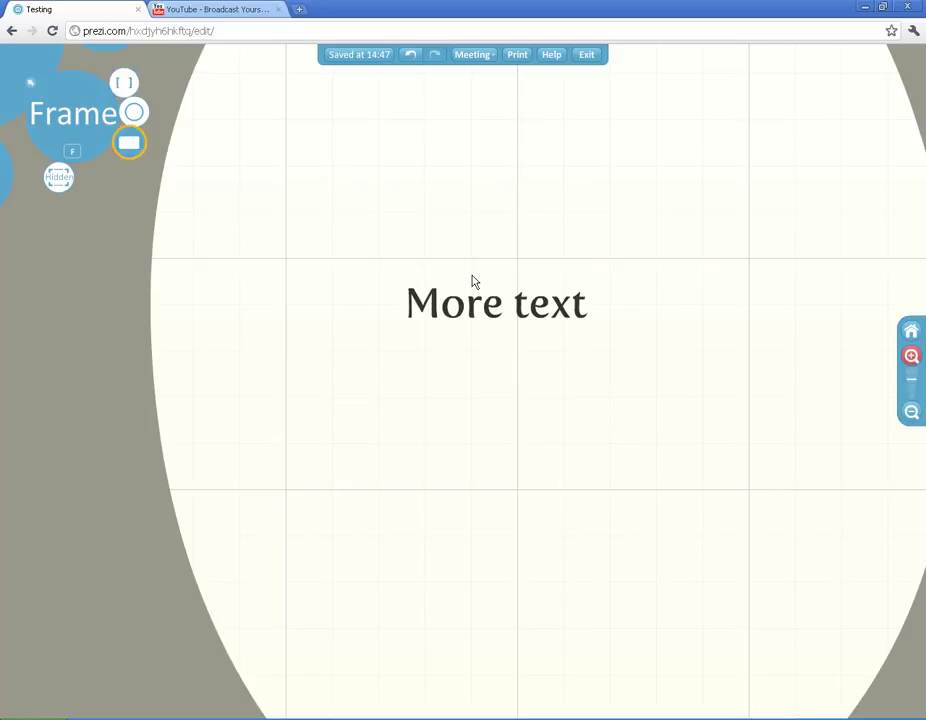
{"action": "left_click_drag", "start_coordinate": [383, 253], "coordinate": [609, 358]}
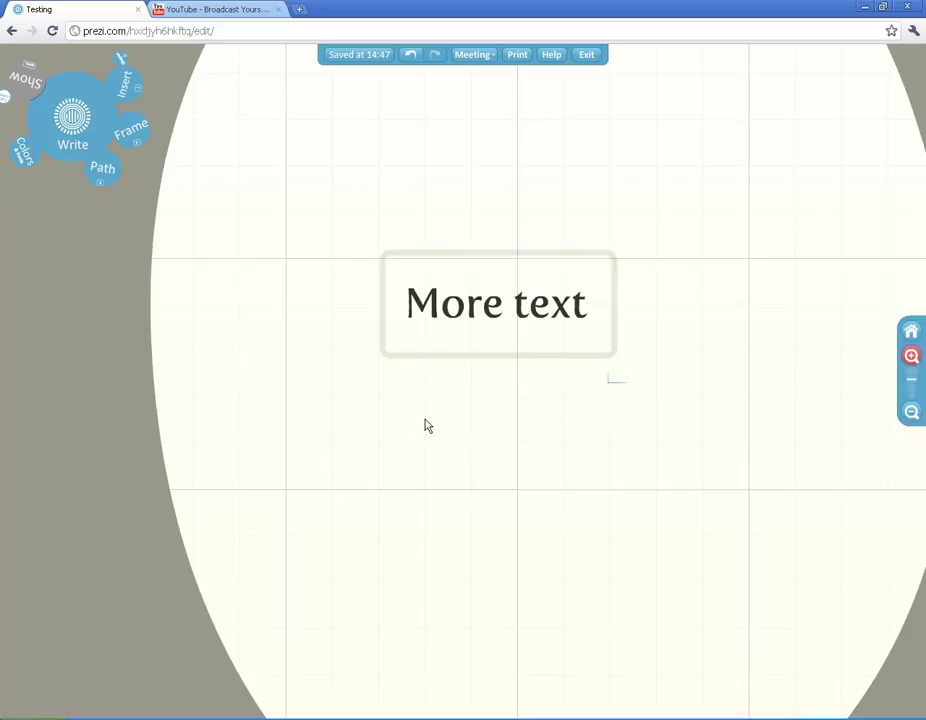
- Highlight the final "e" of the title with the highlighter and draw a freehand loop above the title
{"action": "scroll", "coordinate": [426, 424], "scroll_direction": "down", "scroll_amount": 3}
{"action": "scroll", "coordinate": [426, 423], "scroll_direction": "down", "scroll_amount": 5}
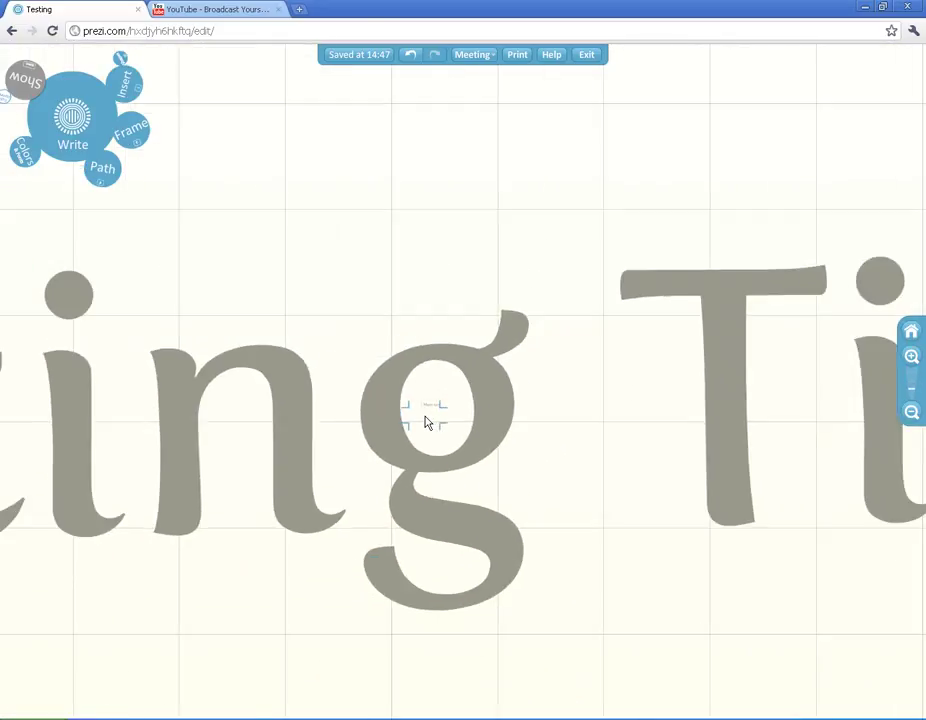
{"action": "scroll", "coordinate": [426, 422], "scroll_direction": "down", "scroll_amount": 3}
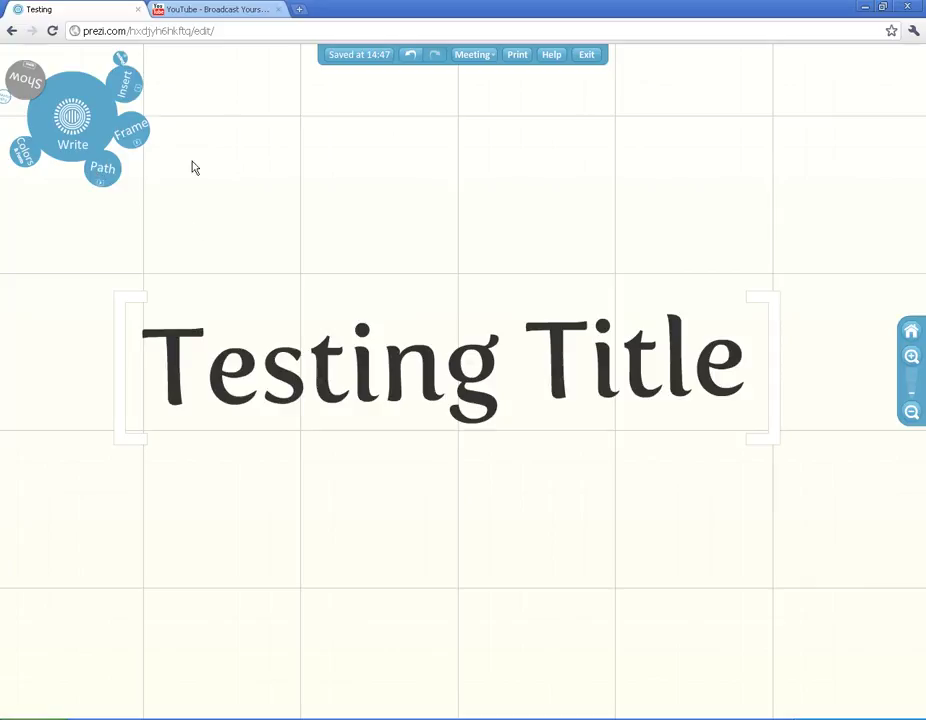
{"action": "left_click", "coordinate": [125, 92]}
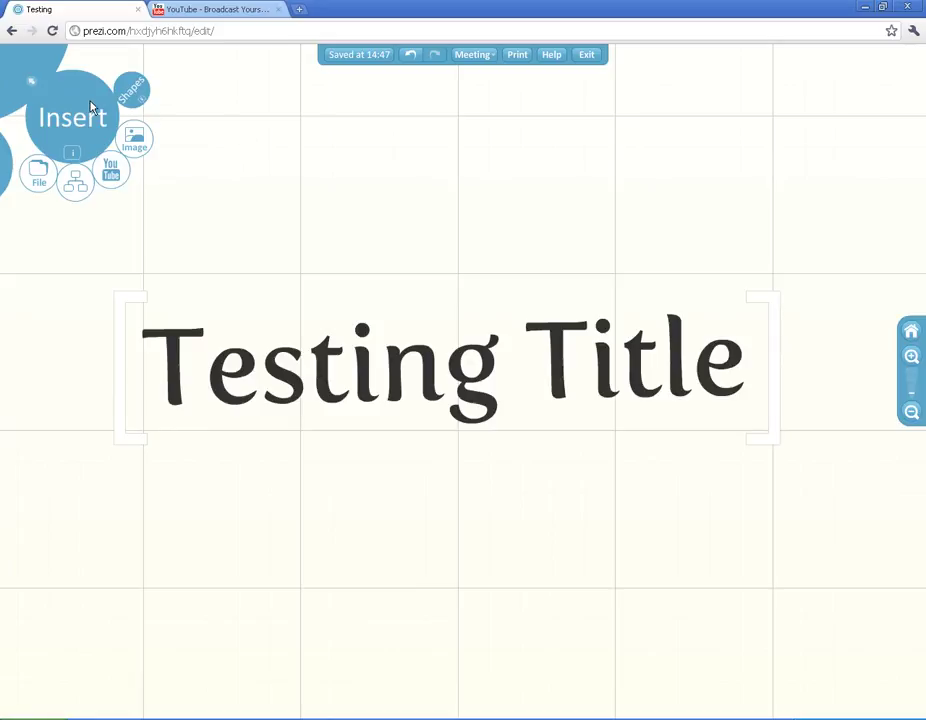
{"action": "left_click", "coordinate": [30, 78]}
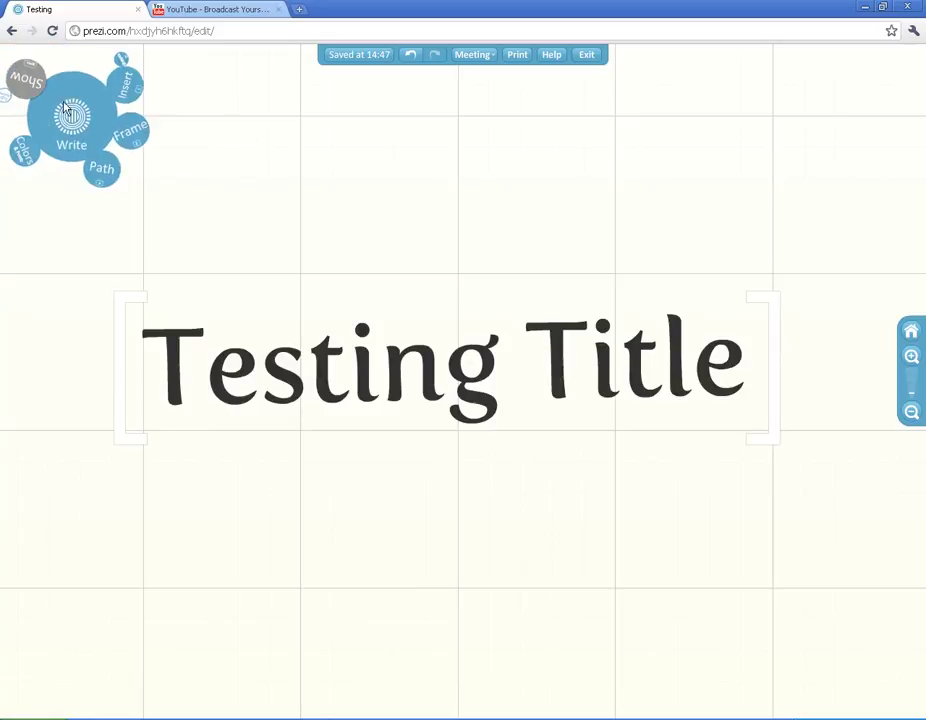
{"action": "left_click", "coordinate": [124, 92]}
{"action": "left_click", "coordinate": [129, 88]}
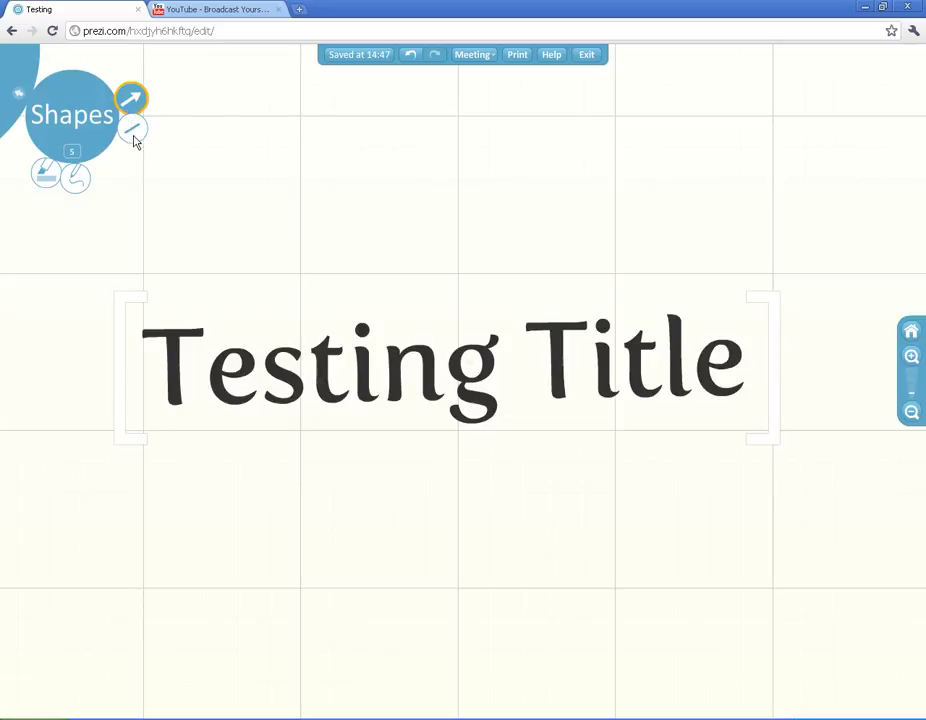
{"action": "left_click", "coordinate": [45, 178]}
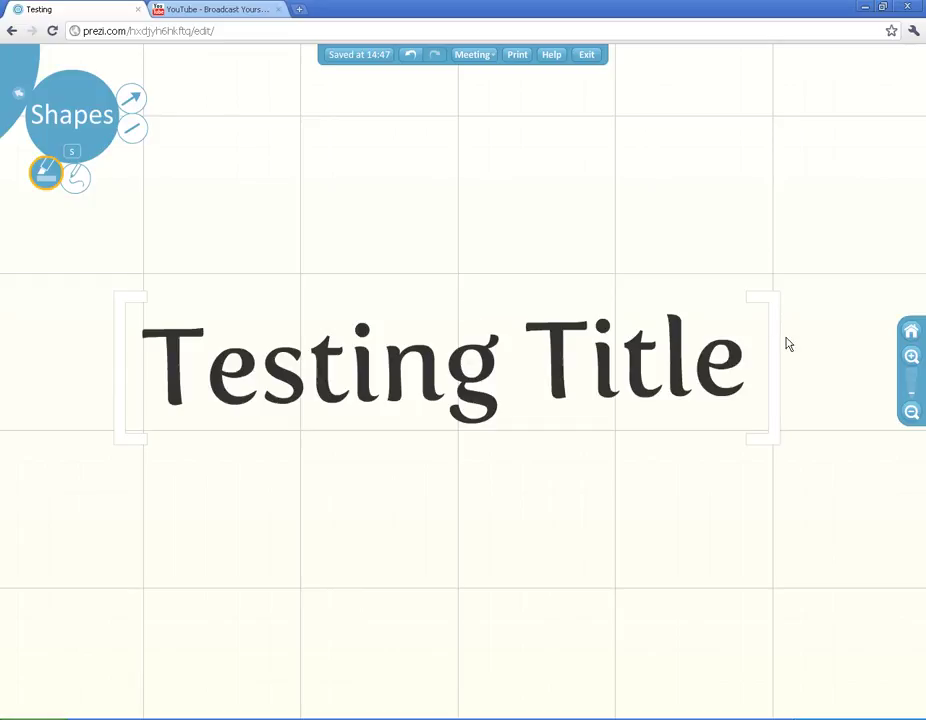
{"action": "left_click_drag", "start_coordinate": [736, 377], "coordinate": [695, 366]}
{"action": "left_click", "coordinate": [76, 177]}
{"action": "left_click_drag", "start_coordinate": [397, 167], "coordinate": [399, 136]}
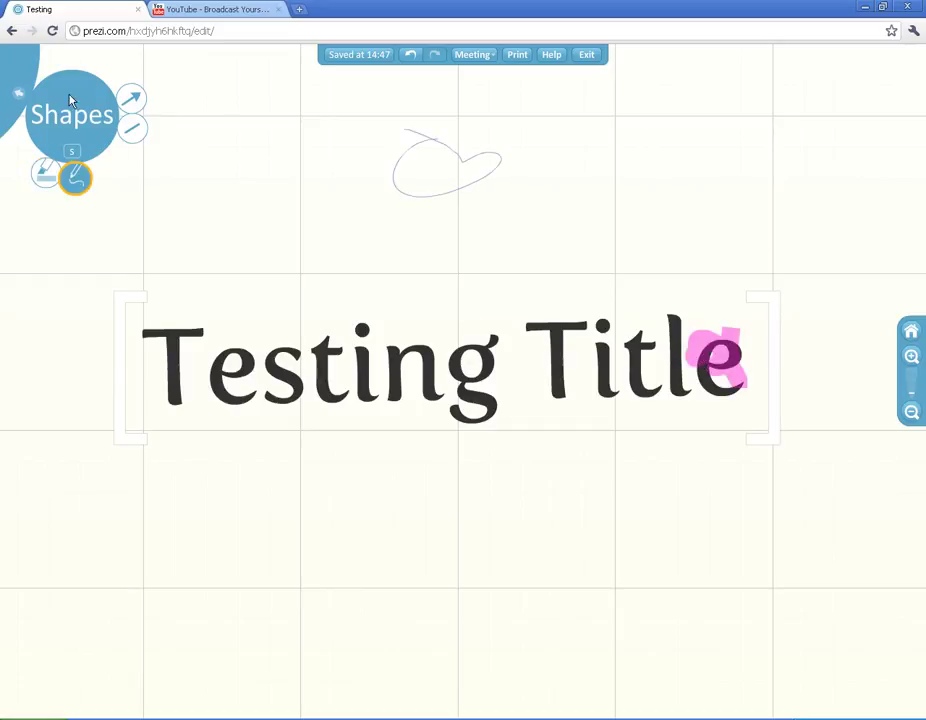
- Insert the image file Christmas (4).JPG onto the canvas
{"action": "left_click", "coordinate": [10, 90]}
{"action": "left_click", "coordinate": [135, 140]}
{"action": "left_click", "coordinate": [333, 344]}
{"action": "right_click", "coordinate": [231, 214]}
{"action": "mouse_move", "coordinate": [316, 244]}
{"action": "left_click", "coordinate": [384, 240]}
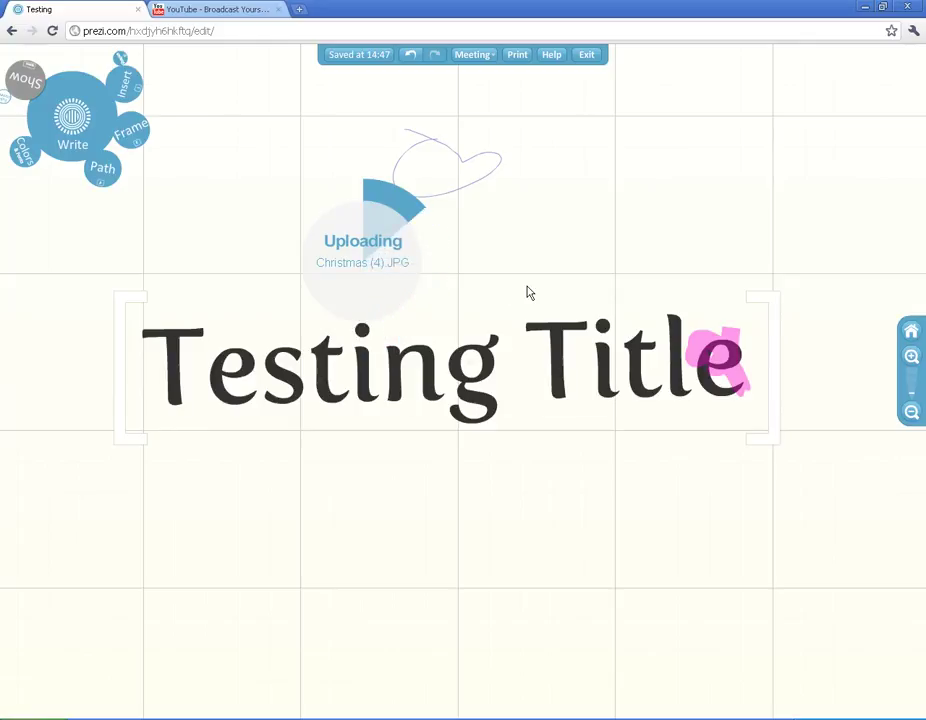
- Place the Christmas photo above the word "Title", clear of the freehand loop, and deselect it
{"action": "left_click", "coordinate": [341, 263]}
{"action": "left_click_drag", "start_coordinate": [358, 263], "coordinate": [609, 137]}
{"action": "left_click", "coordinate": [543, 200]}
{"action": "left_click_drag", "start_coordinate": [658, 175], "coordinate": [729, 180]}
{"action": "left_click", "coordinate": [719, 178]}
{"action": "left_click", "coordinate": [757, 217]}
{"action": "left_click", "coordinate": [740, 160]}
{"action": "left_click", "coordinate": [743, 122]}
{"action": "left_click", "coordinate": [670, 112]}
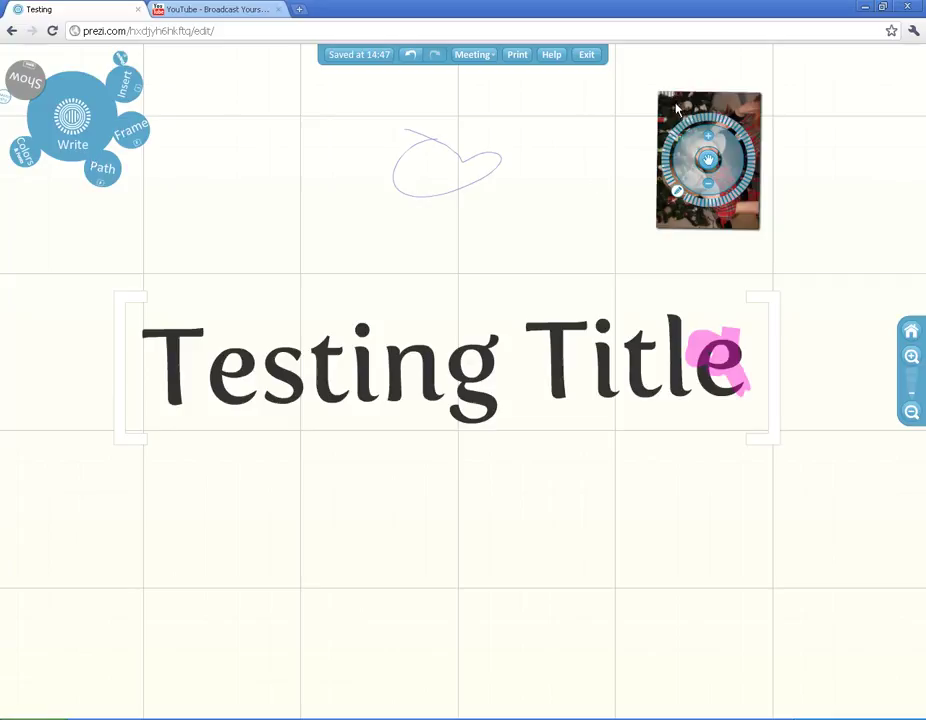
{"action": "left_click", "coordinate": [800, 201]}
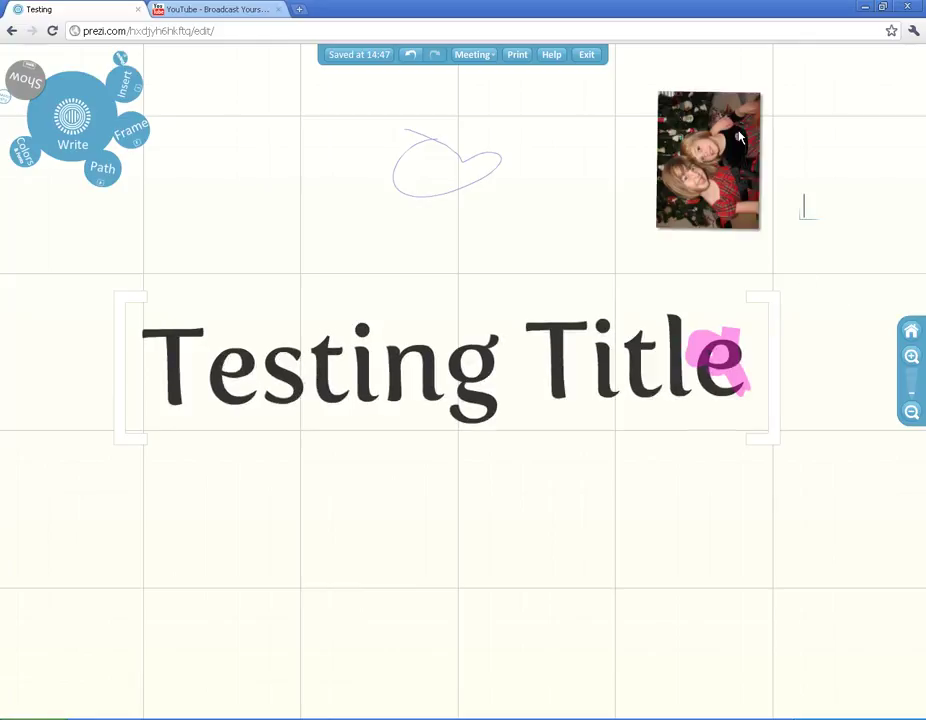
- Switch to YouTube, open the uploaded video "Skype - The Basics", pause it and copy its web address
{"action": "left_click", "coordinate": [124, 90]}
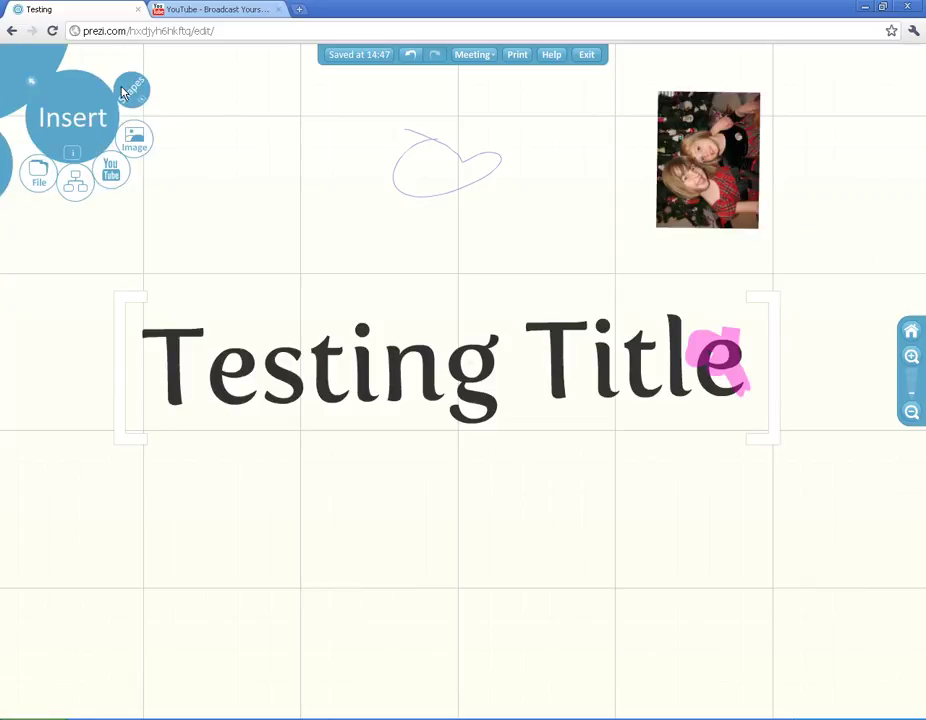
{"action": "left_click", "coordinate": [225, 9]}
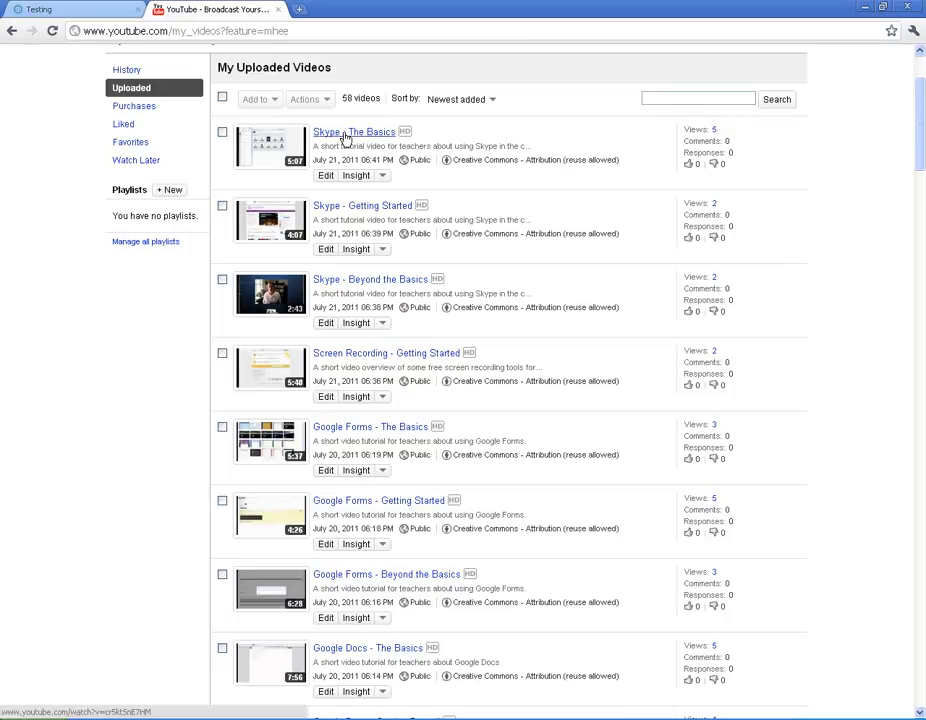
{"action": "left_click", "coordinate": [338, 139]}
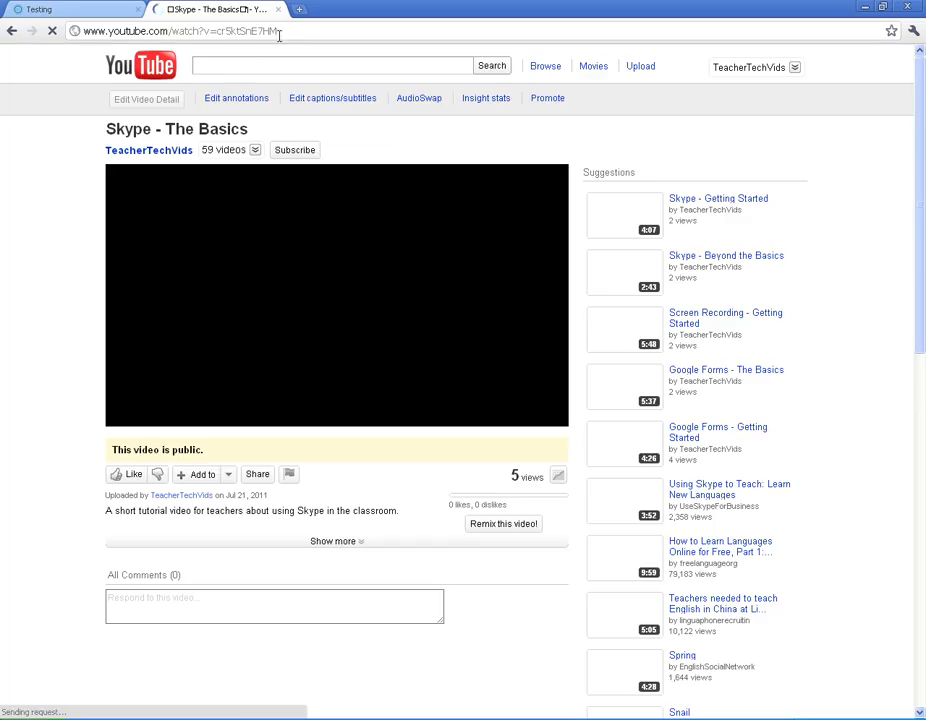
{"action": "left_click", "coordinate": [281, 30]}
{"action": "key", "text": "ctrl+c"}
{"action": "left_click", "coordinate": [126, 417]}
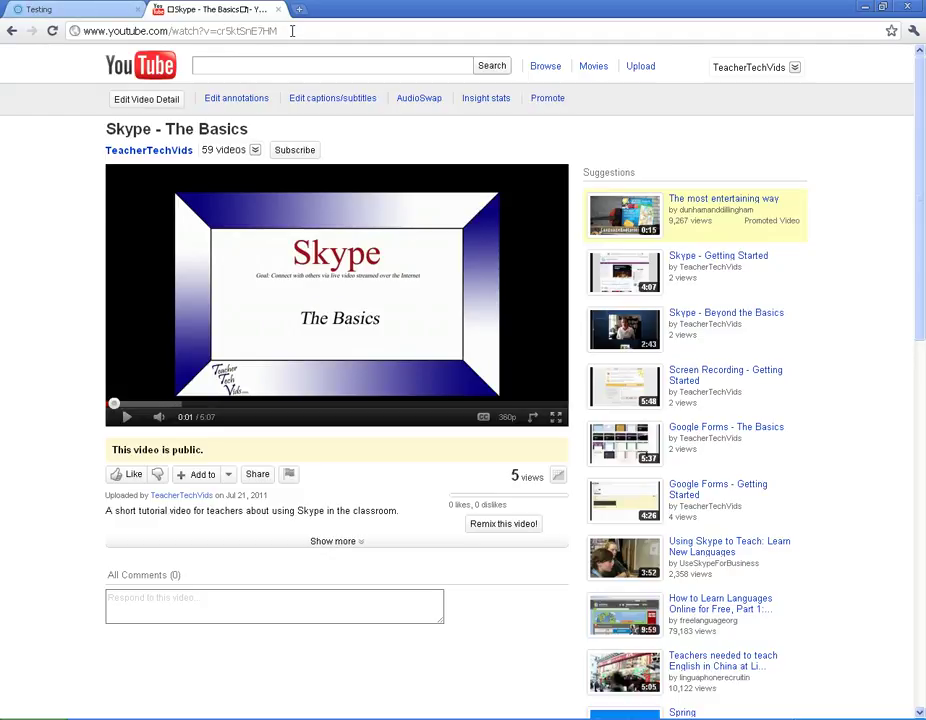
{"action": "left_click_drag", "start_coordinate": [289, 31], "coordinate": [66, 42]}
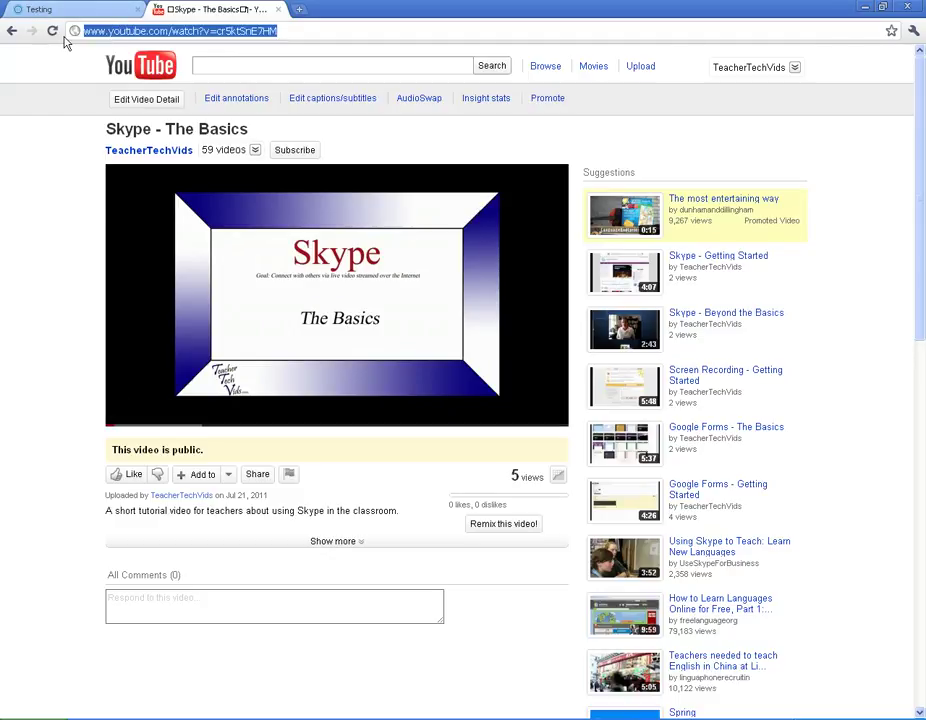
- Return to the prezi, insert the YouTube video from the copied link and place it below the title
{"action": "left_click", "coordinate": [63, 8]}
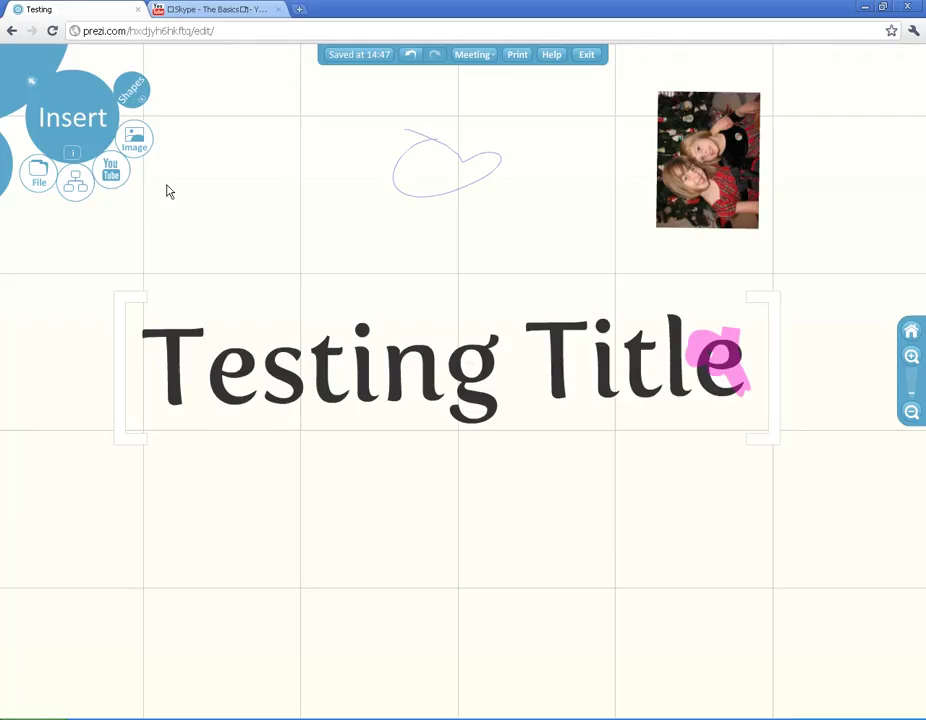
{"action": "left_click", "coordinate": [111, 170]}
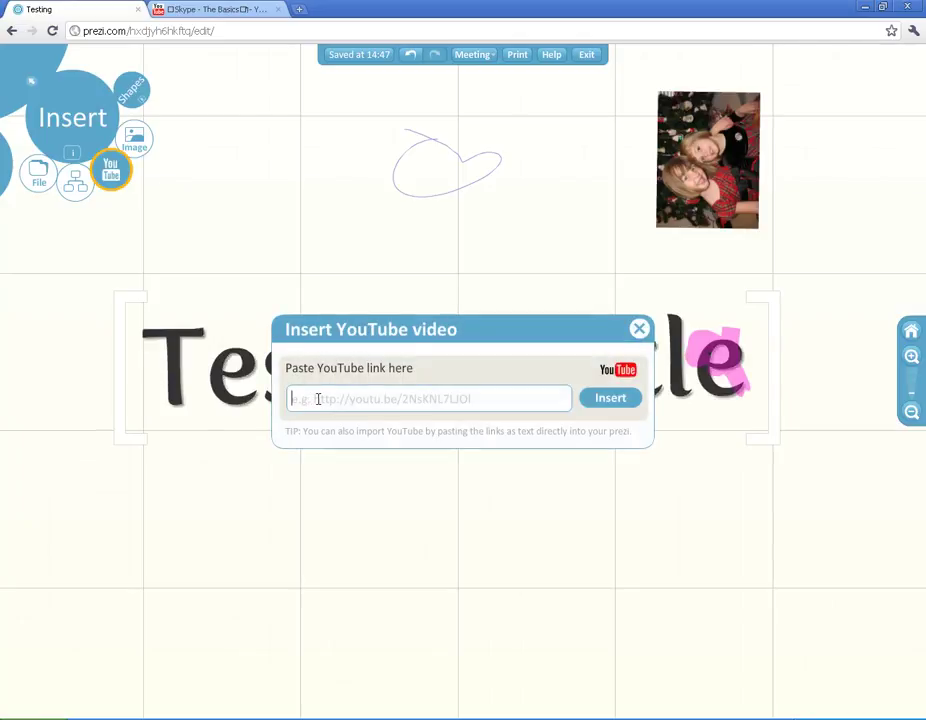
{"action": "key", "text": "ctrl+v"}
{"action": "left_click", "coordinate": [612, 398]}
{"action": "left_click_drag", "start_coordinate": [316, 200], "coordinate": [545, 543]}
{"action": "left_click_drag", "start_coordinate": [741, 569], "coordinate": [616, 453]}
{"action": "left_click", "coordinate": [440, 457]}
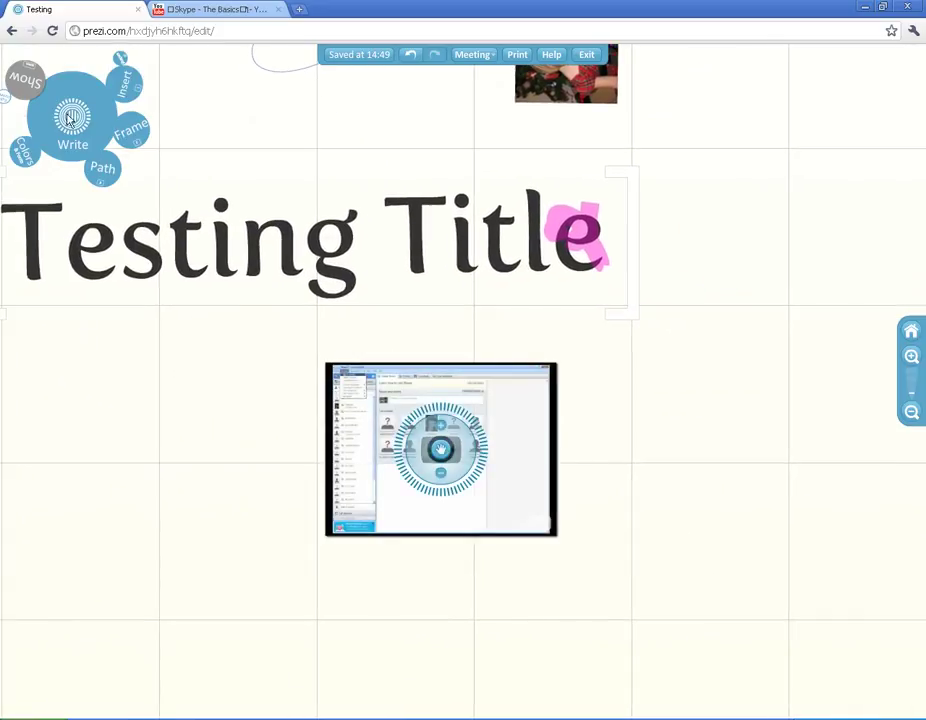
- Insert the Timeline drawing and place it below the YouTube video
{"action": "left_click", "coordinate": [127, 86]}
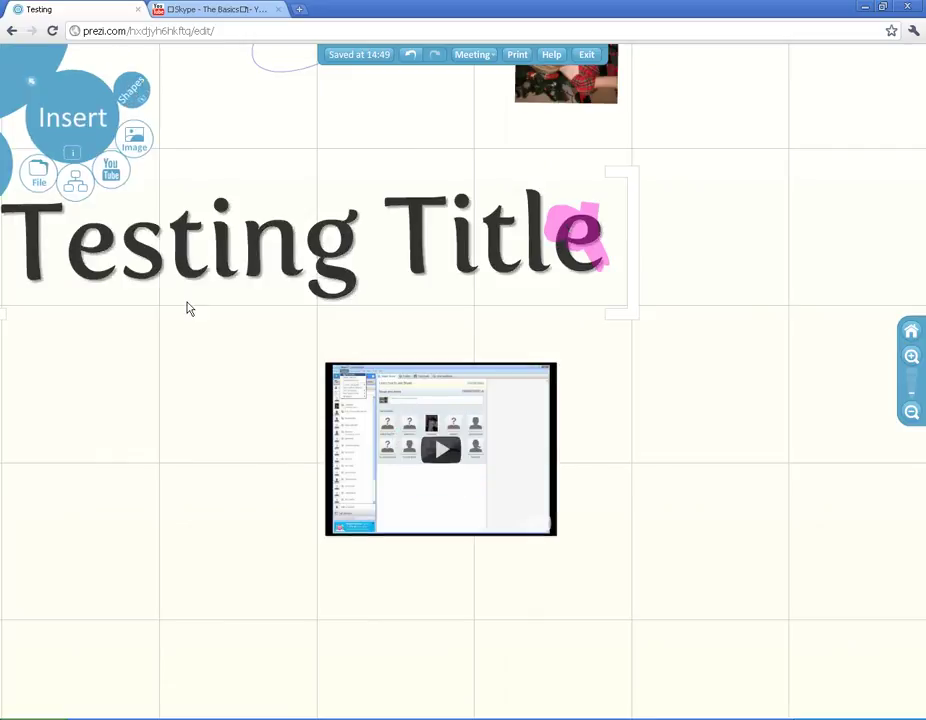
{"action": "left_click", "coordinate": [73, 186]}
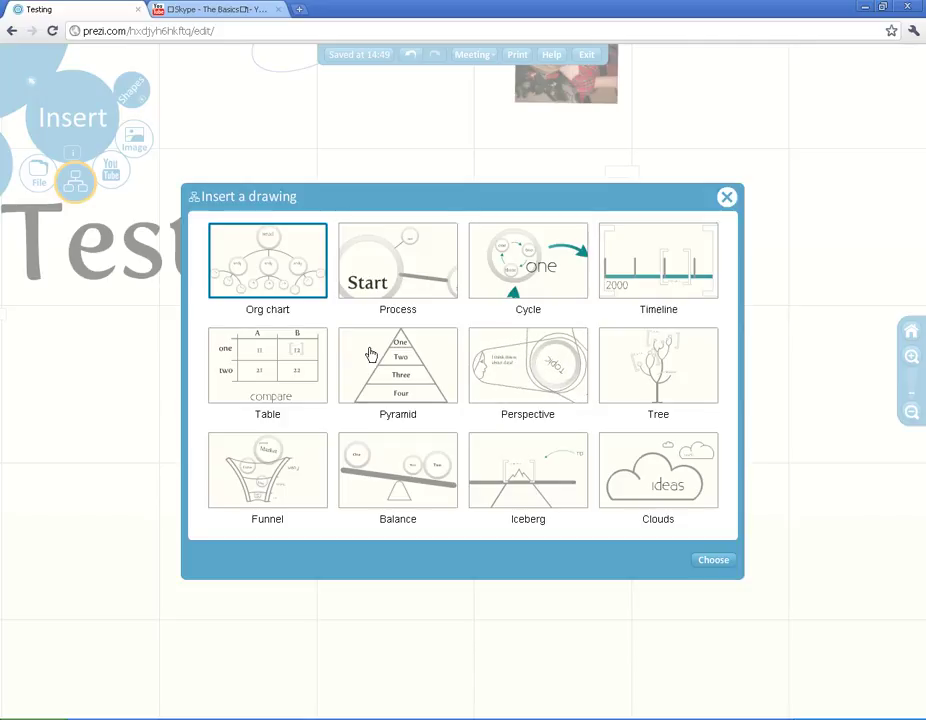
{"action": "left_click", "coordinate": [657, 275]}
{"action": "left_click", "coordinate": [714, 566]}
{"action": "left_click_drag", "start_coordinate": [752, 440], "coordinate": [800, 660]}
{"action": "left_click_drag", "start_coordinate": [858, 600], "coordinate": [745, 398]}
{"action": "left_click_drag", "start_coordinate": [682, 418], "coordinate": [682, 515]}
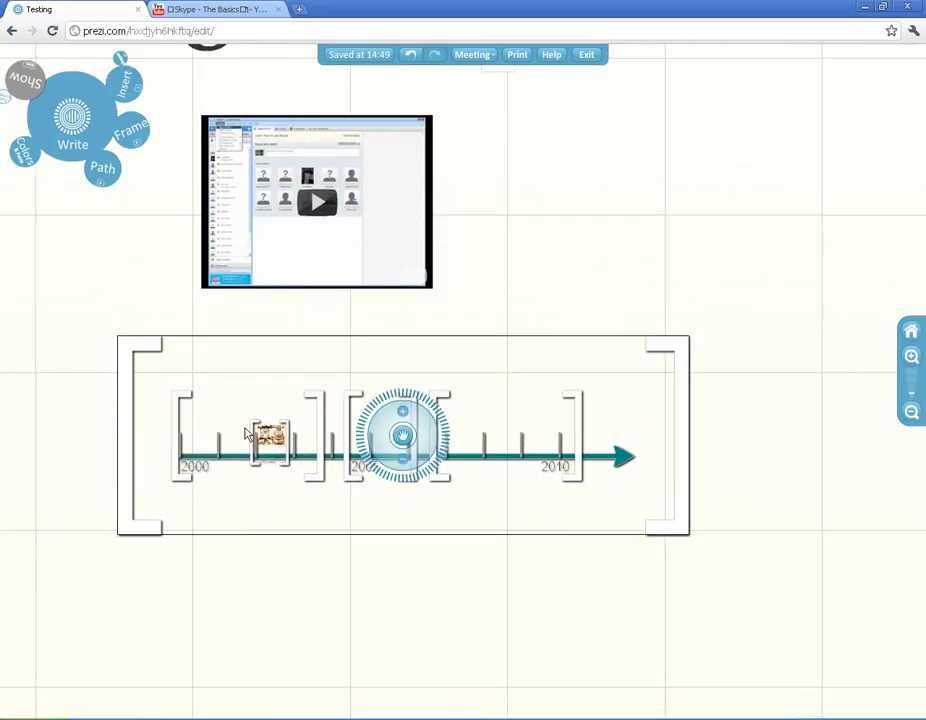
- Examine the inserted timeline up close, including its sample picture and the selectable 2005 and 2010 labels
{"action": "scroll", "coordinate": [243, 434], "scroll_direction": "up", "scroll_amount": 5}
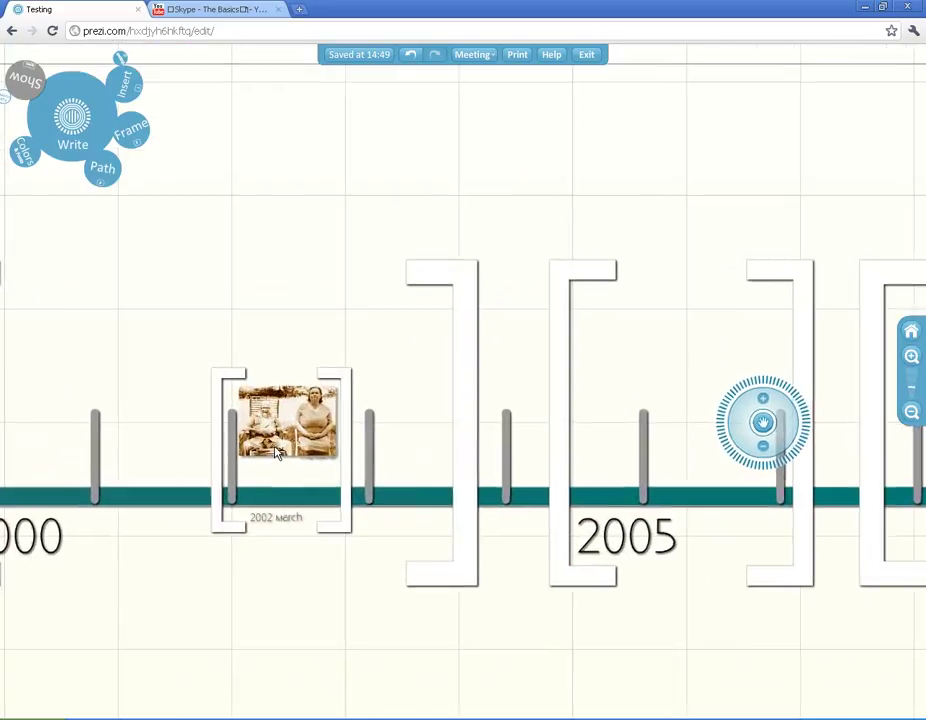
{"action": "scroll", "coordinate": [279, 452], "scroll_direction": "down", "scroll_amount": 5}
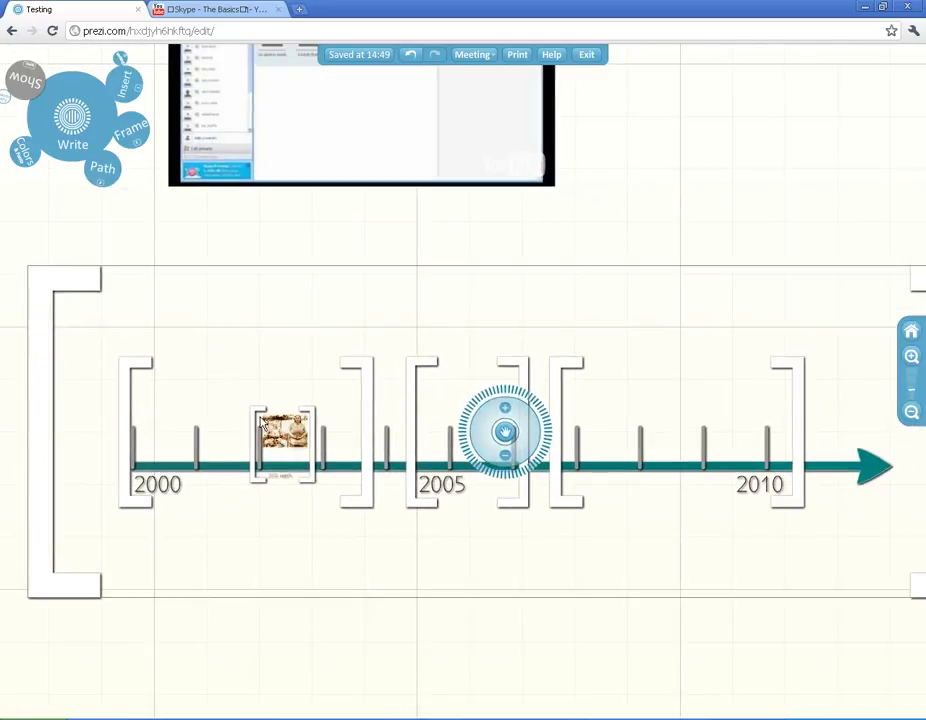
{"action": "left_click", "coordinate": [440, 484]}
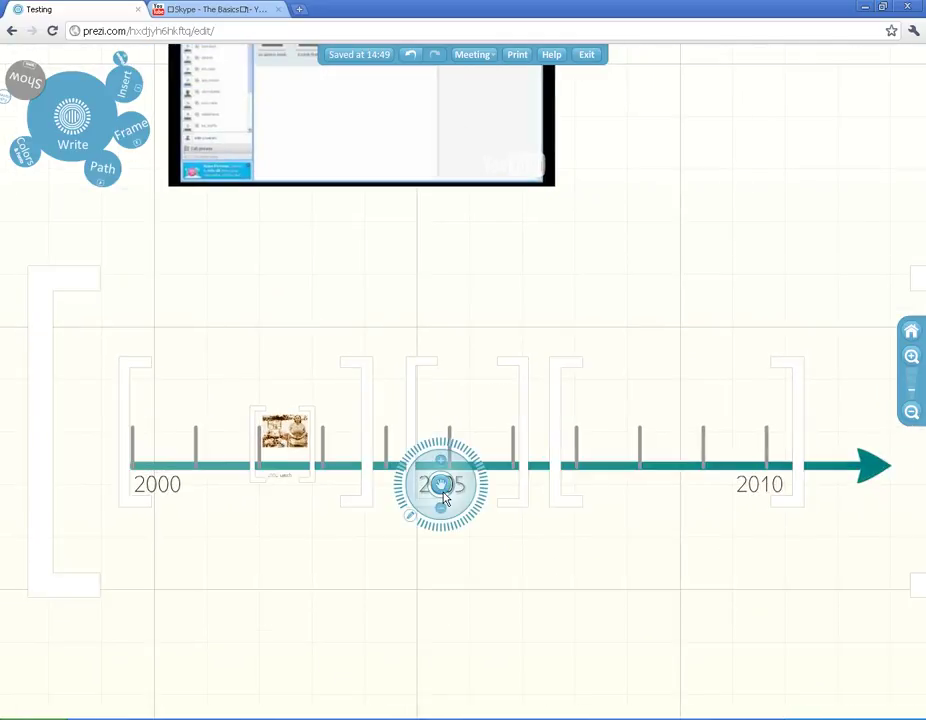
{"action": "left_click", "coordinate": [741, 488]}
{"action": "left_click", "coordinate": [640, 242]}
{"action": "scroll", "coordinate": [599, 331], "scroll_direction": "down", "scroll_amount": 3}
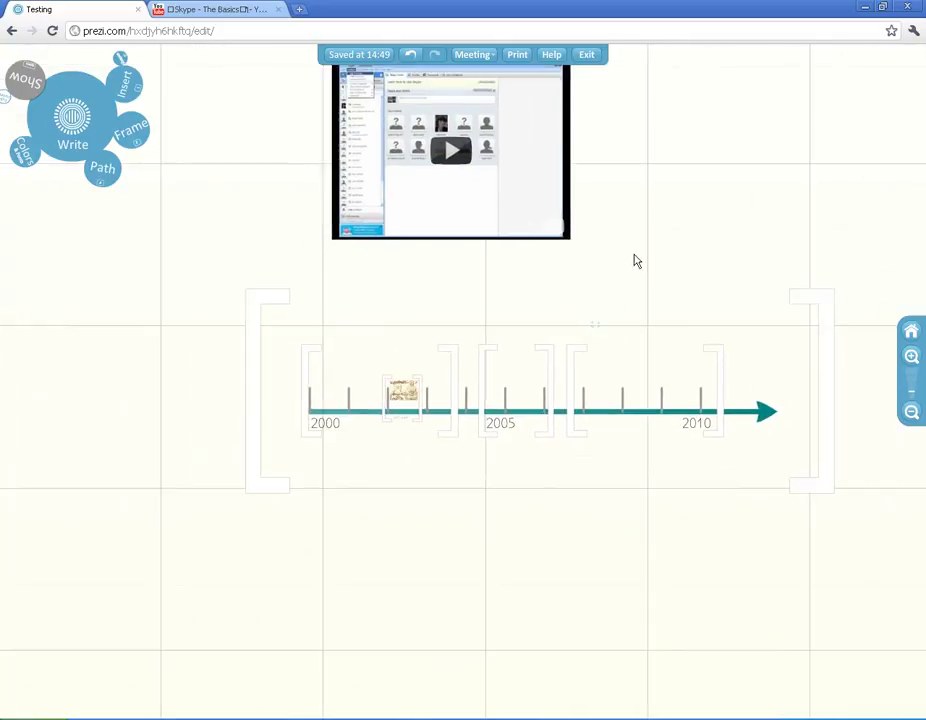
- Check which file types can be uploaded through the file insert option, and close the file chooser without uploading anything
{"action": "left_click_drag", "start_coordinate": [638, 256], "coordinate": [562, 428]}
{"action": "left_click", "coordinate": [124, 84]}
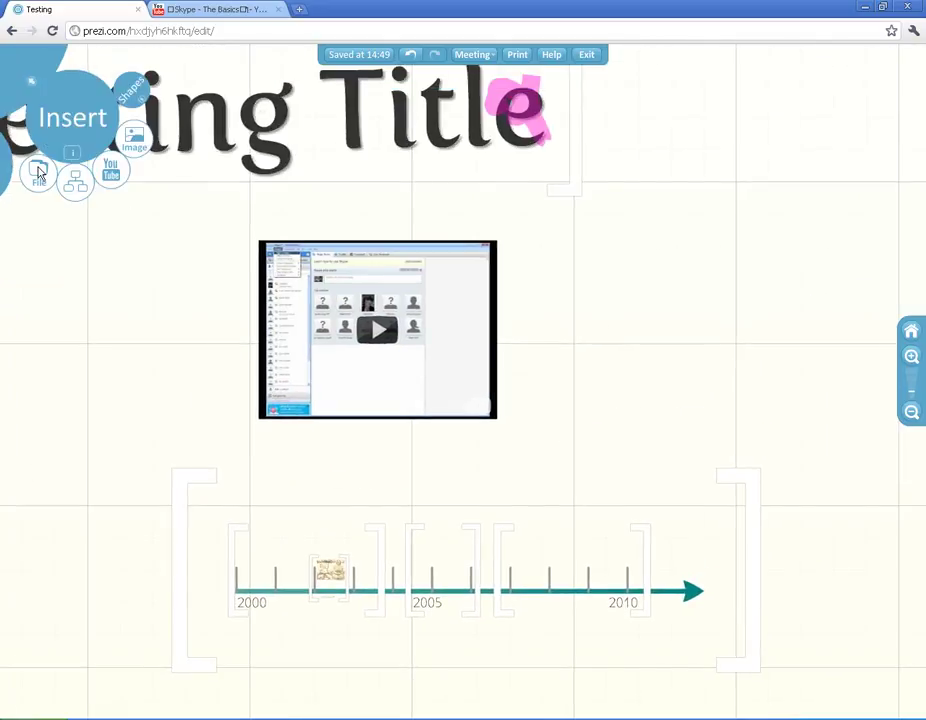
{"action": "left_click", "coordinate": [39, 172]}
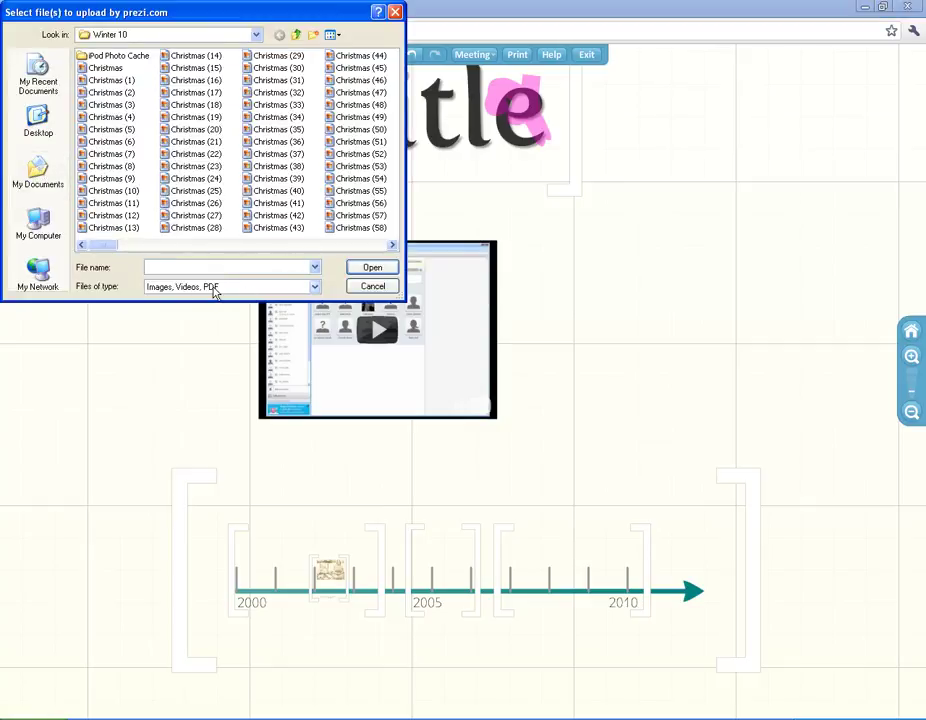
{"action": "left_click", "coordinate": [362, 246]}
{"action": "key", "text": "Escape"}
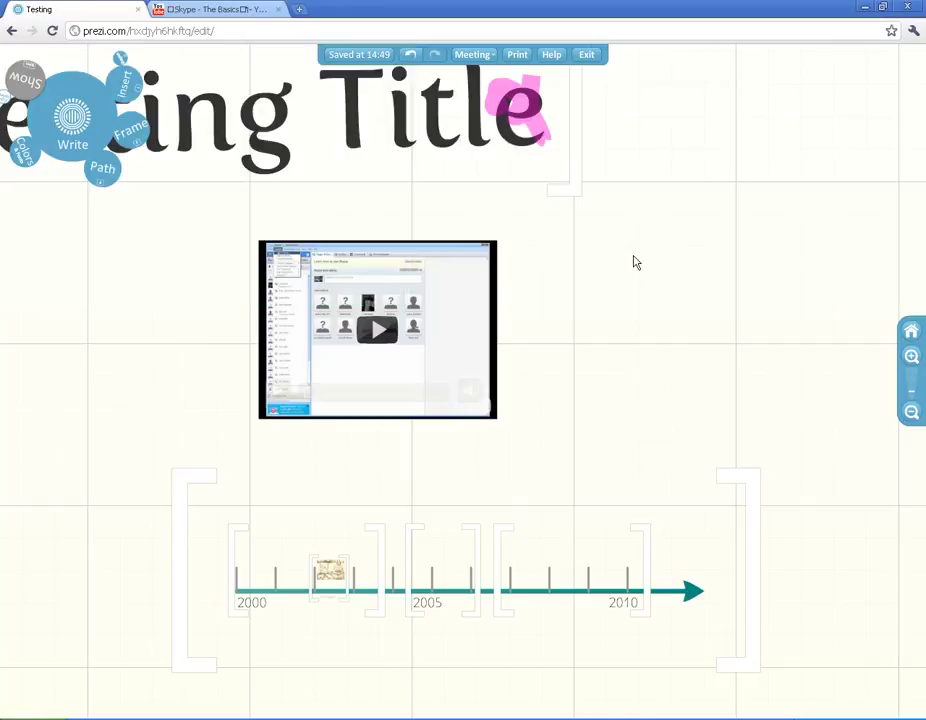
- Start a presentation path with the bracket frame around "Testing Title" as the first stop
{"action": "left_click_drag", "start_coordinate": [651, 259], "coordinate": [760, 437]}
{"action": "left_click_drag", "start_coordinate": [443, 177], "coordinate": [451, 289]}
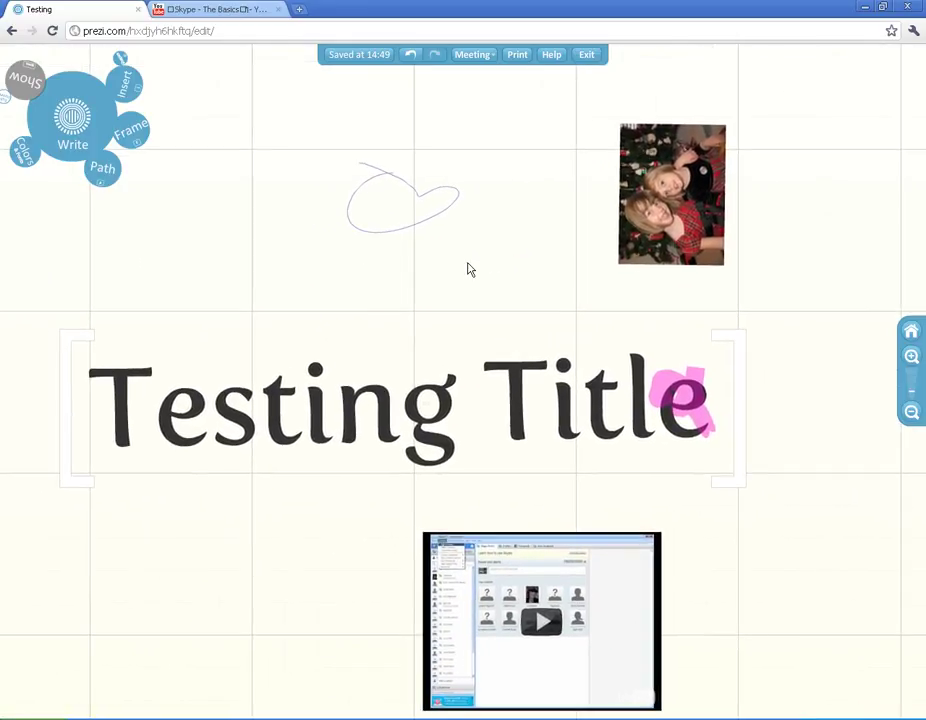
{"action": "left_click", "coordinate": [103, 170]}
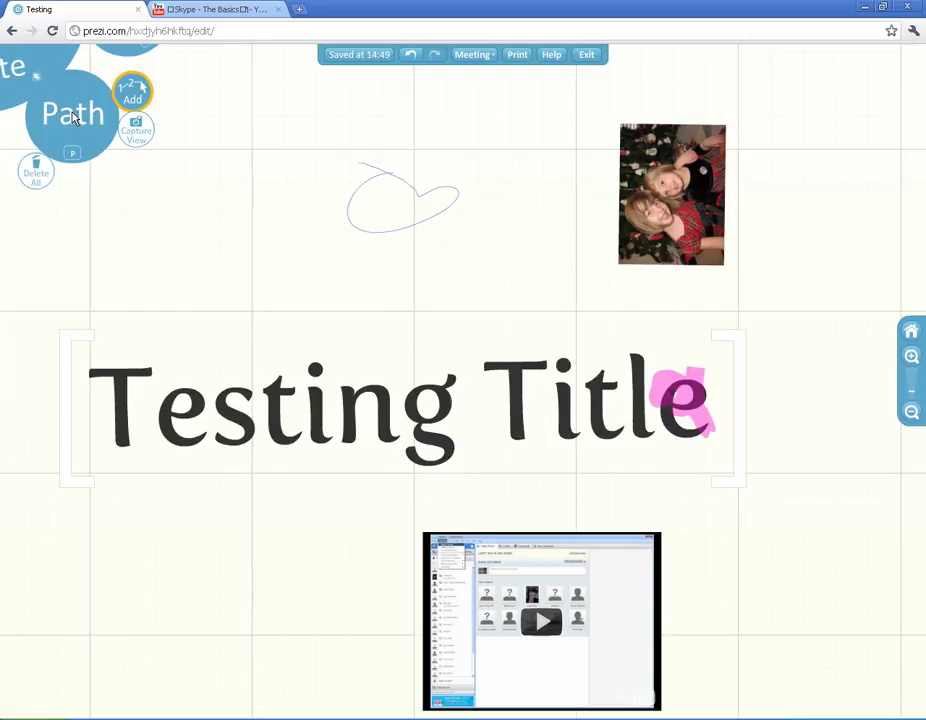
{"action": "left_click_drag", "start_coordinate": [200, 204], "coordinate": [203, 147]}
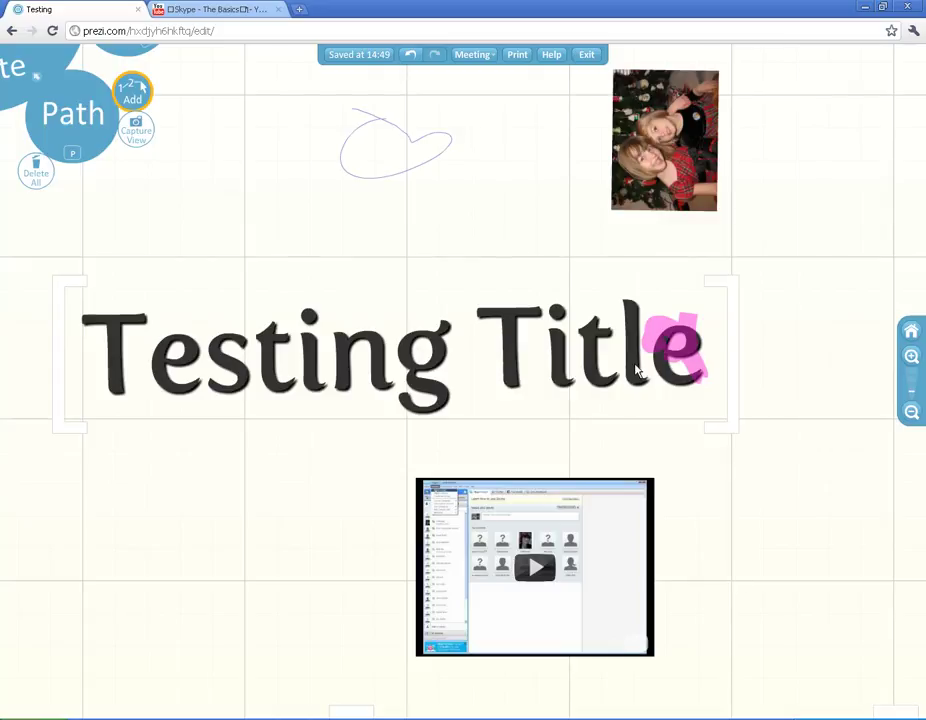
{"action": "left_click", "coordinate": [733, 310]}
- Add the framed "More text" inside the letter g of the title as the second path stop
{"action": "scroll", "coordinate": [425, 366], "scroll_direction": "up", "scroll_amount": 3}
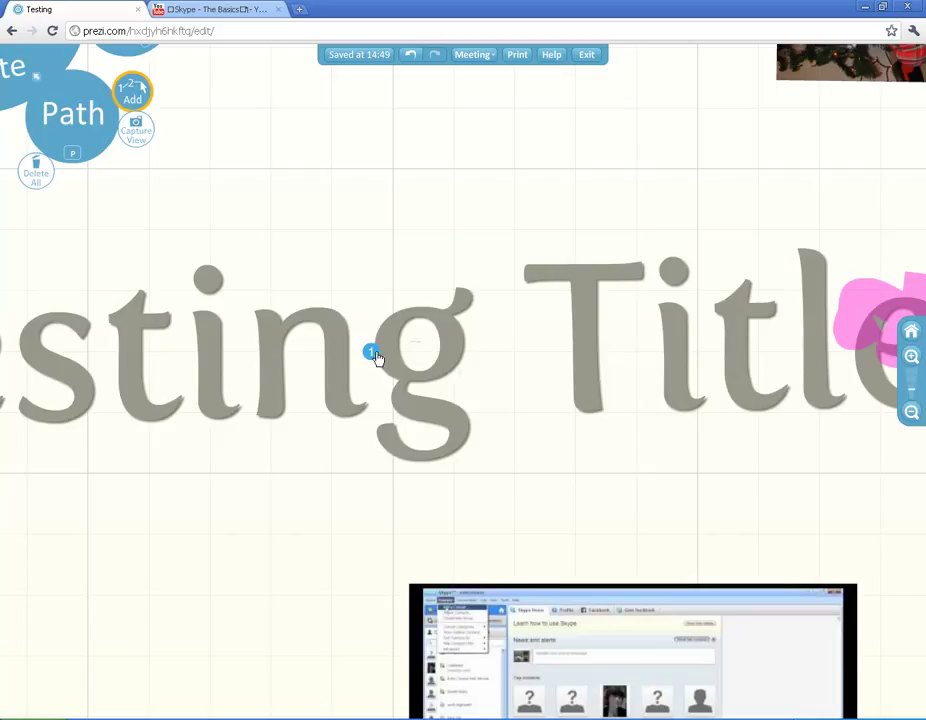
{"action": "scroll", "coordinate": [436, 336], "scroll_direction": "up", "scroll_amount": 5}
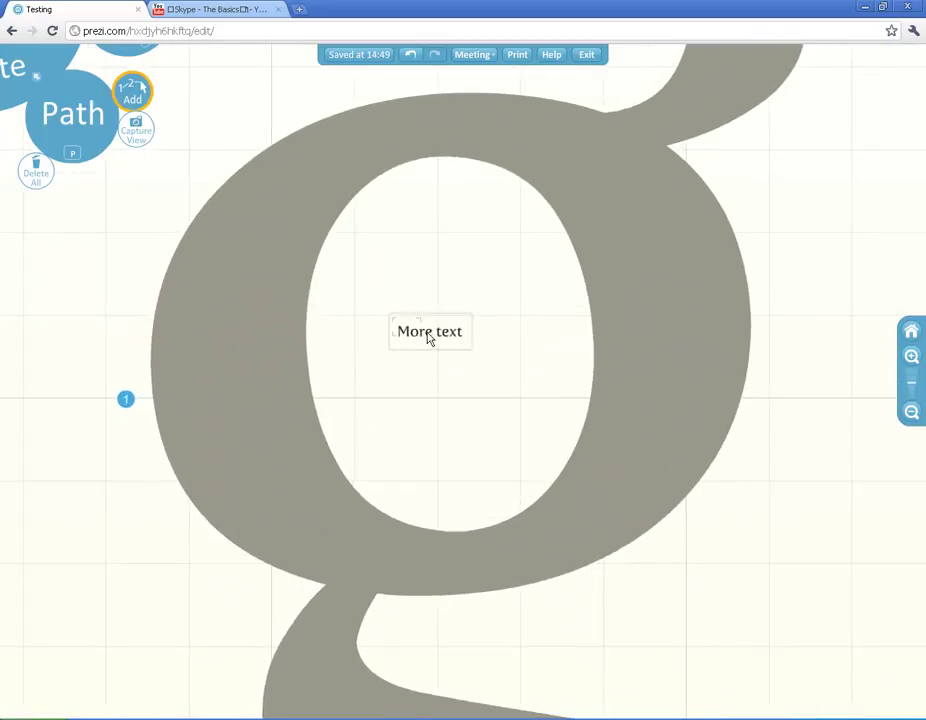
{"action": "scroll", "coordinate": [447, 347], "scroll_direction": "up", "scroll_amount": 2}
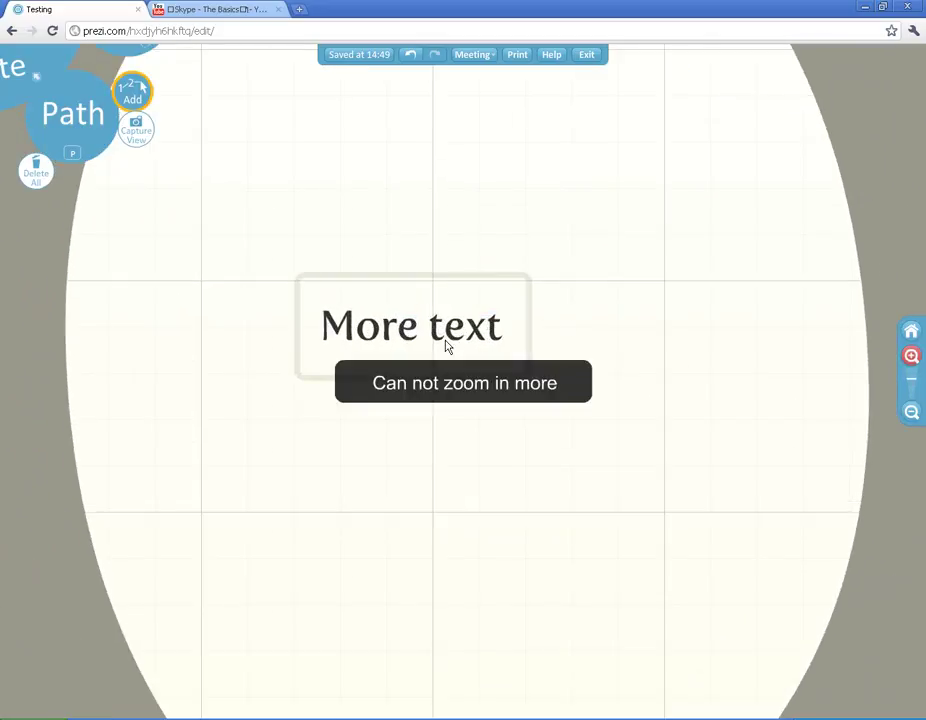
{"action": "left_click", "coordinate": [492, 283]}
- Extend the path in order to the freehand drawing, the YouTube video, the photo, the outer timeline frame and back to the title frame
{"action": "scroll", "coordinate": [545, 442], "scroll_direction": "down", "scroll_amount": 1}
{"action": "scroll", "coordinate": [545, 442], "scroll_direction": "down", "scroll_amount": 4}
{"action": "scroll", "coordinate": [630, 416], "scroll_direction": "down", "scroll_amount": 3}
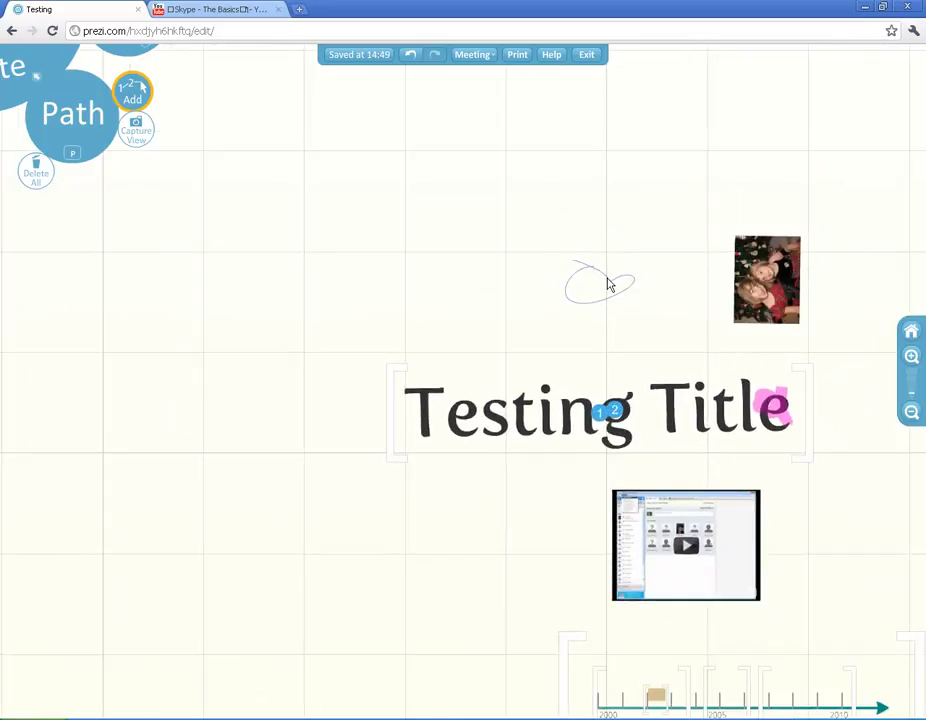
{"action": "left_click", "coordinate": [610, 285]}
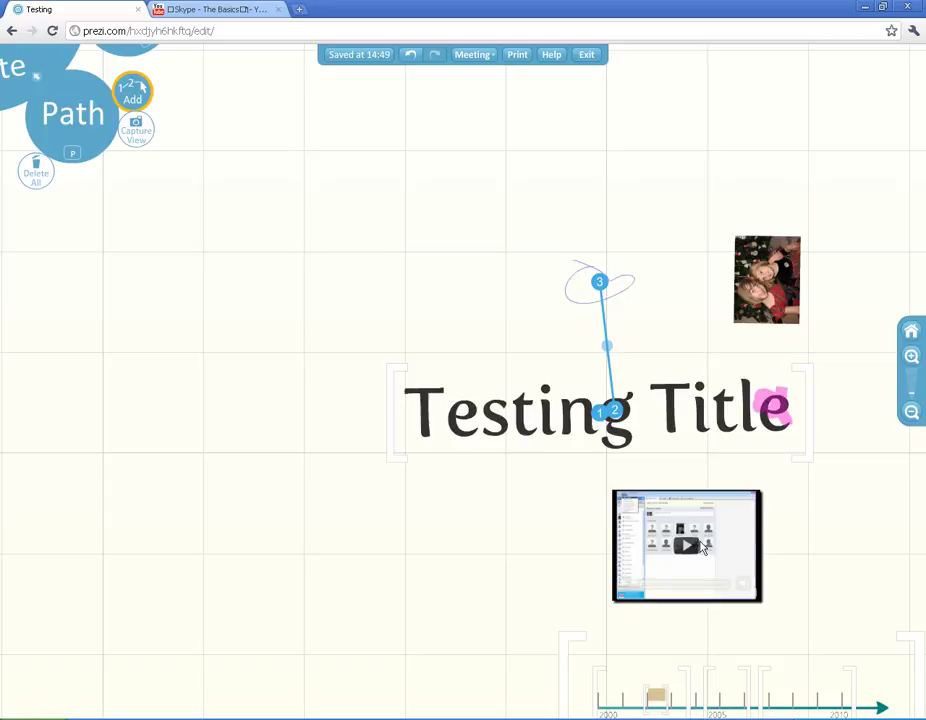
{"action": "left_click", "coordinate": [724, 538]}
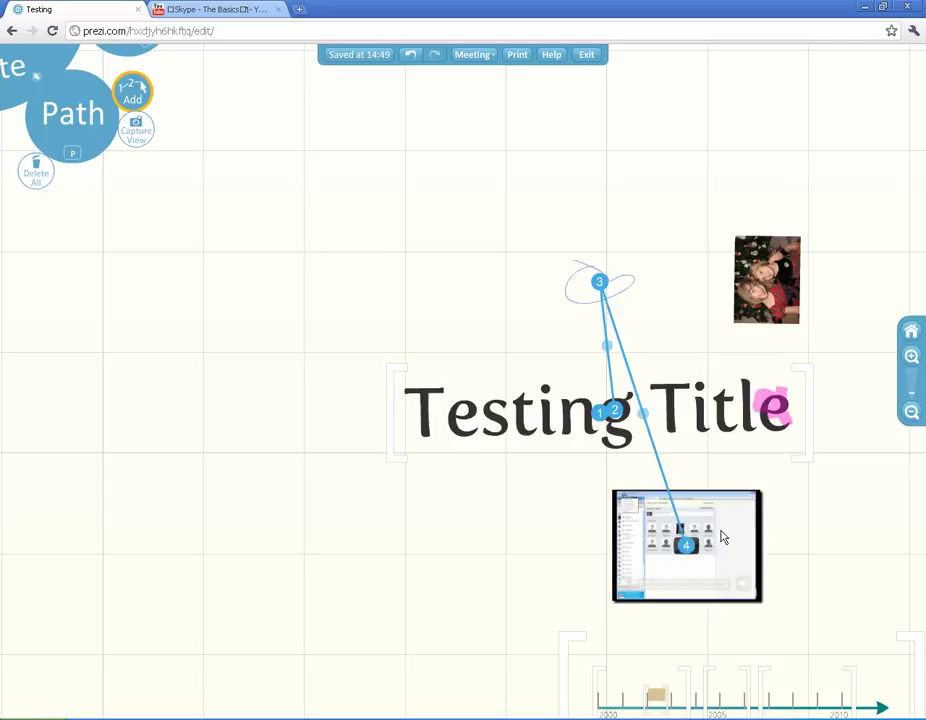
{"action": "left_click", "coordinate": [768, 292]}
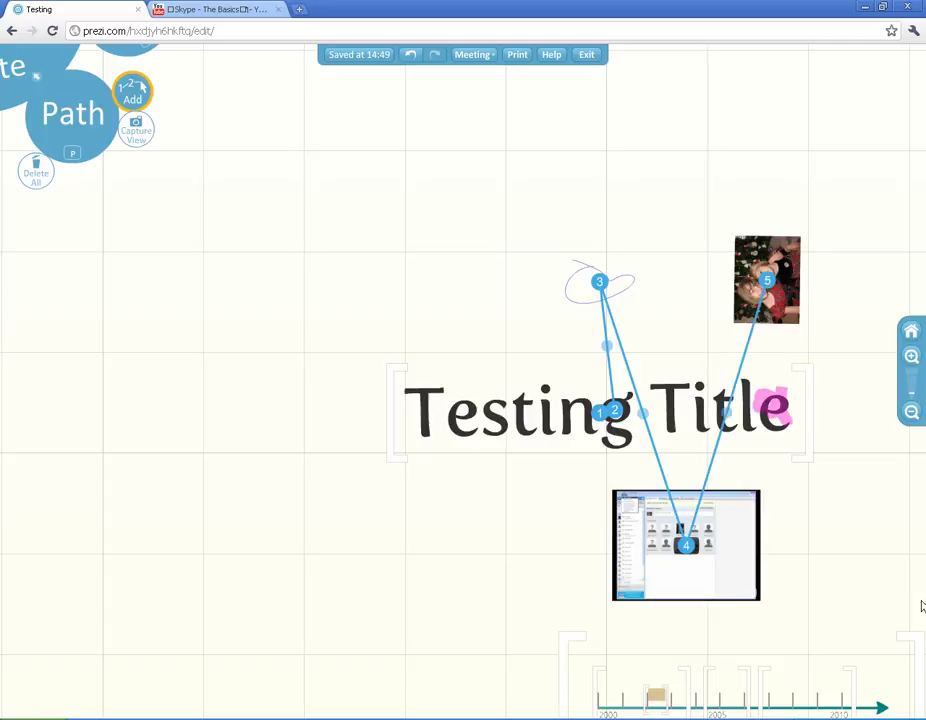
{"action": "left_click", "coordinate": [575, 643]}
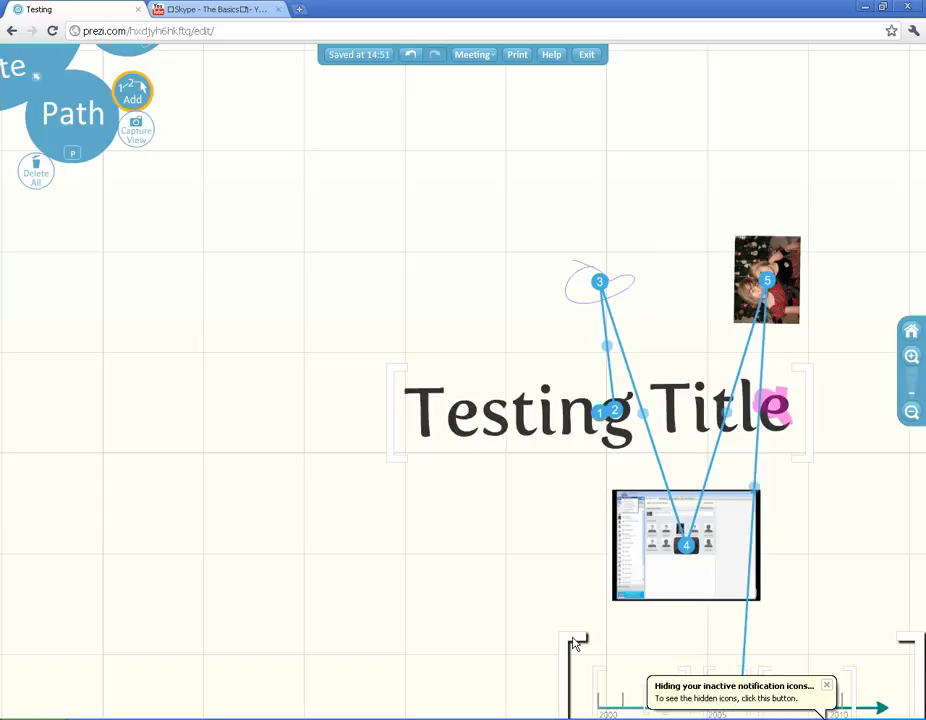
{"action": "left_click", "coordinate": [395, 462]}
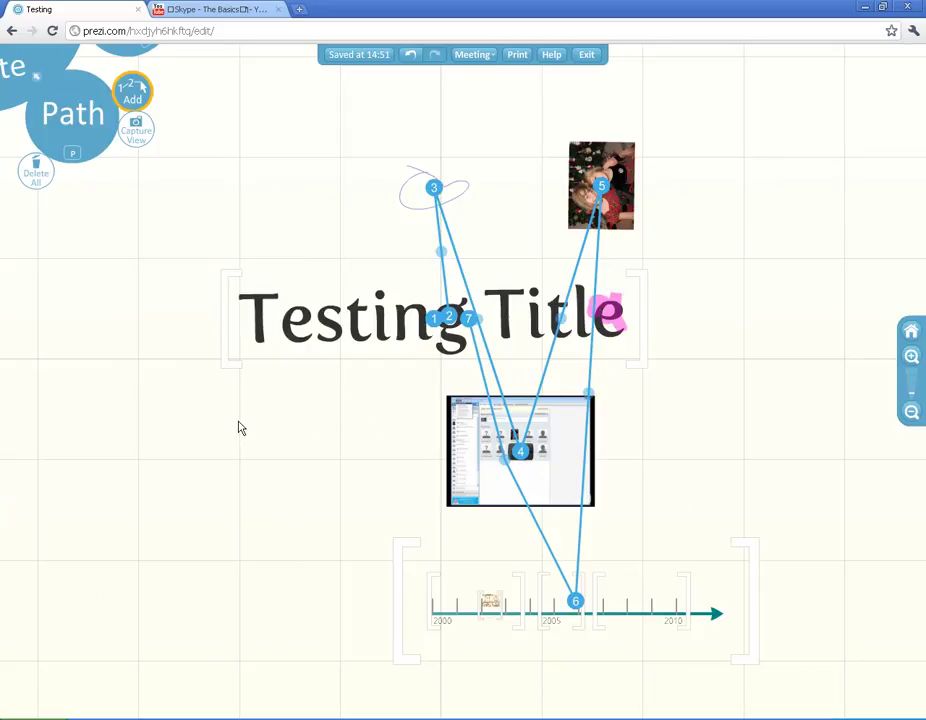
- Leave path editing and switch the prezi to Show mode
{"action": "left_click", "coordinate": [13, 76]}
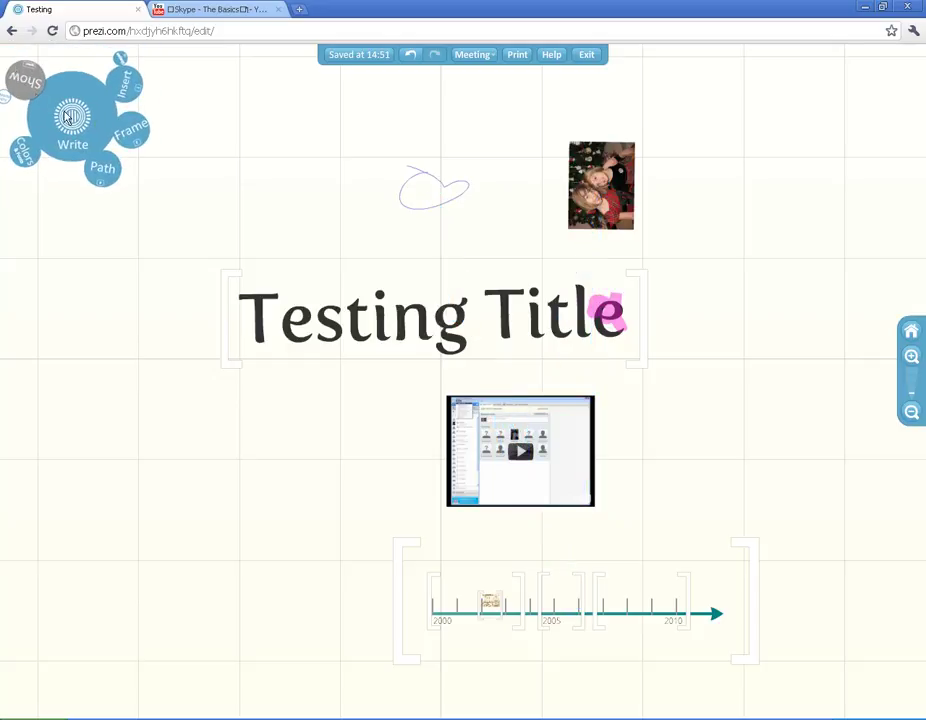
{"action": "left_click", "coordinate": [26, 86]}
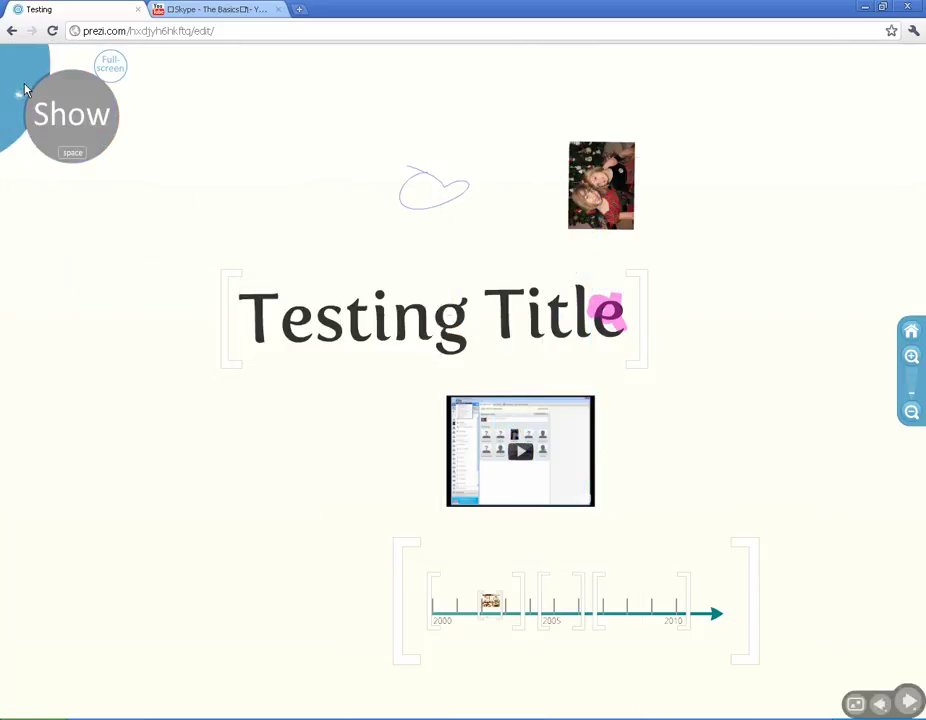